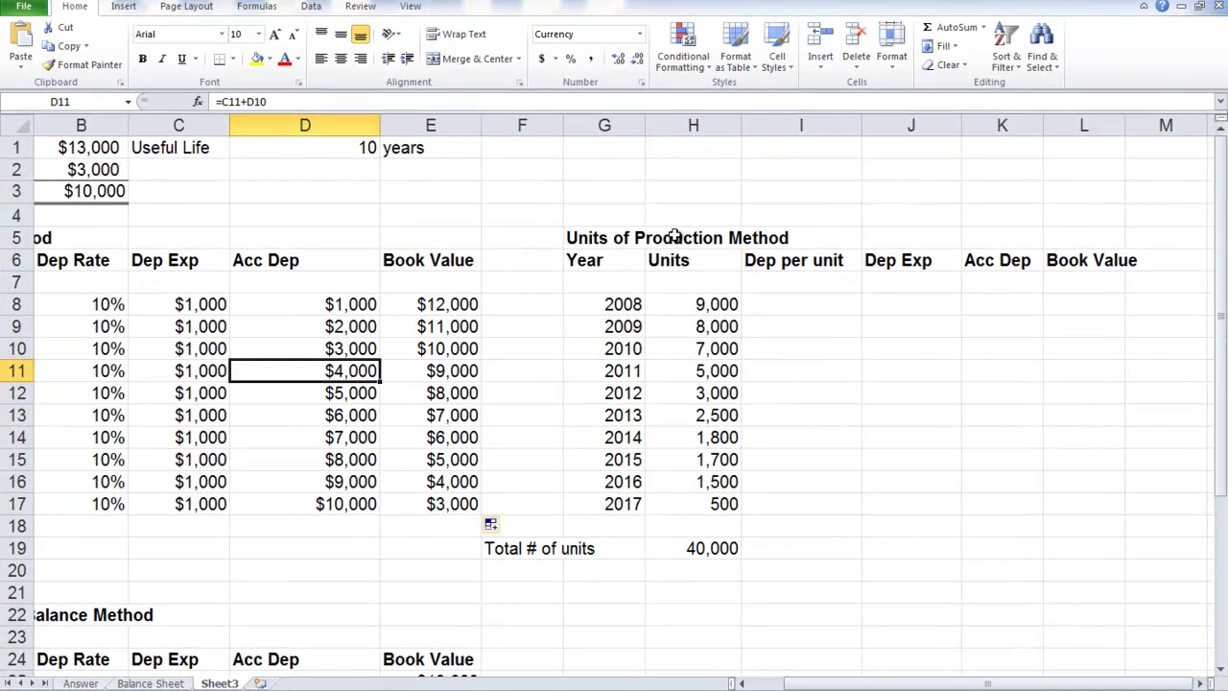
Review the yearly units figures and how the 40,000 total units is calculated.
left_click(669, 236)
left_click_drag(674, 238, 708, 504)
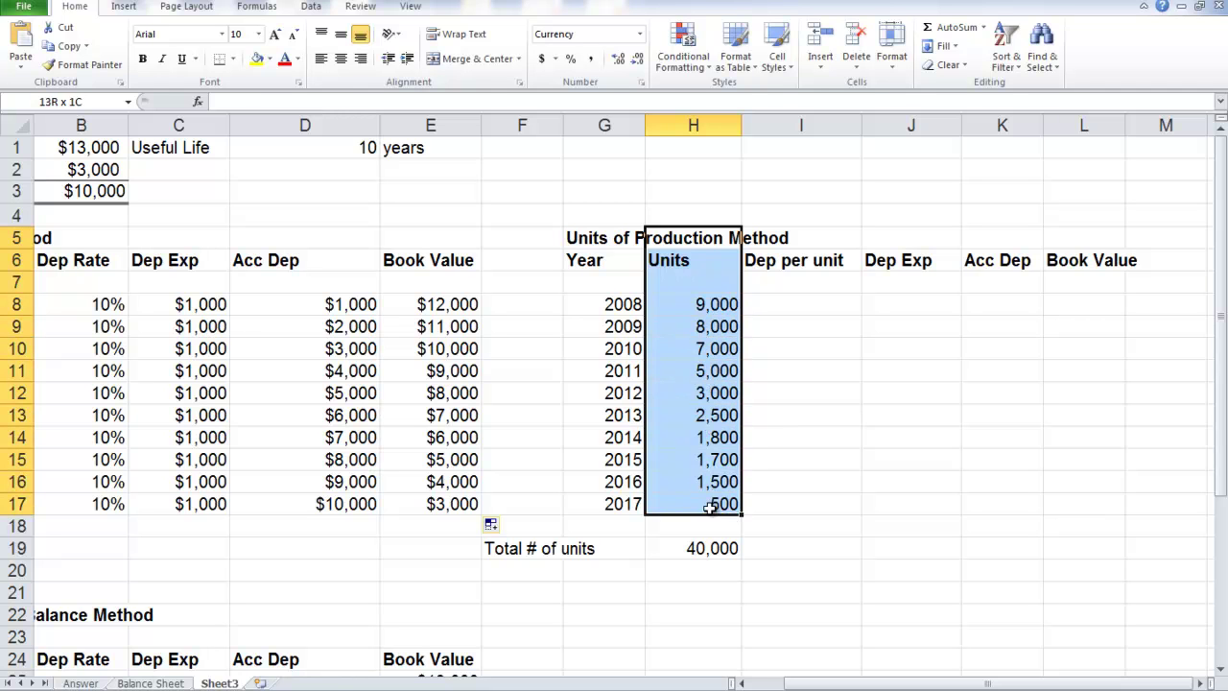
left_click(707, 550)
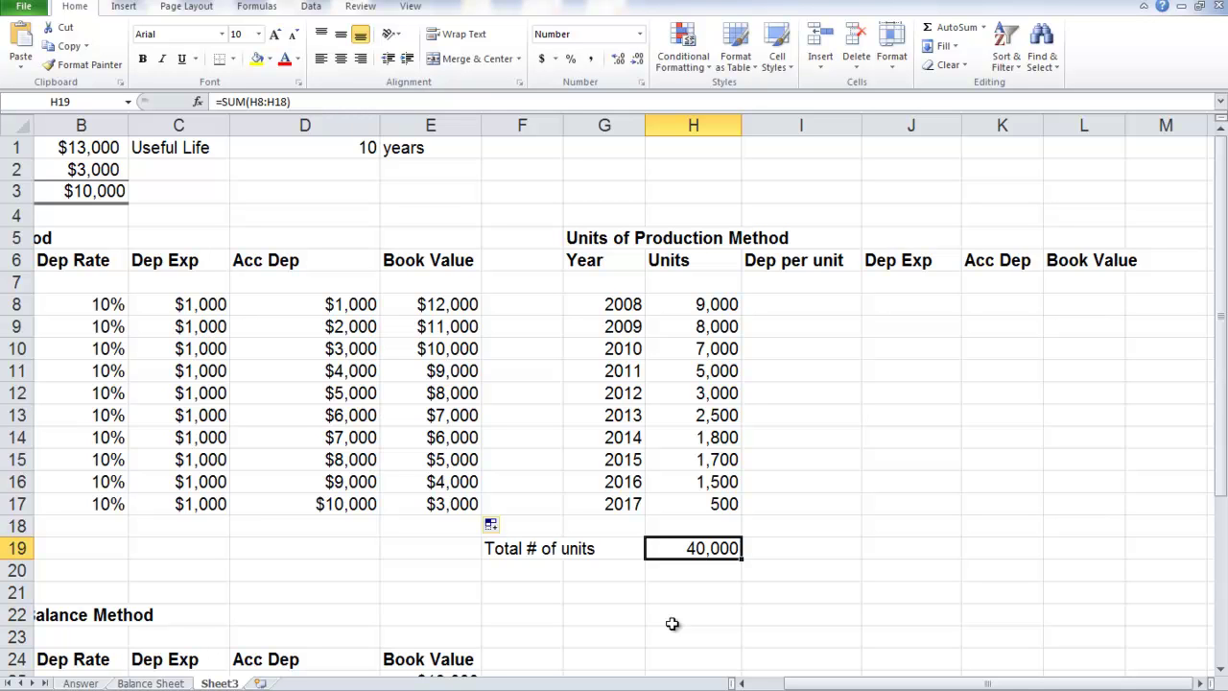
left_click(697, 304)
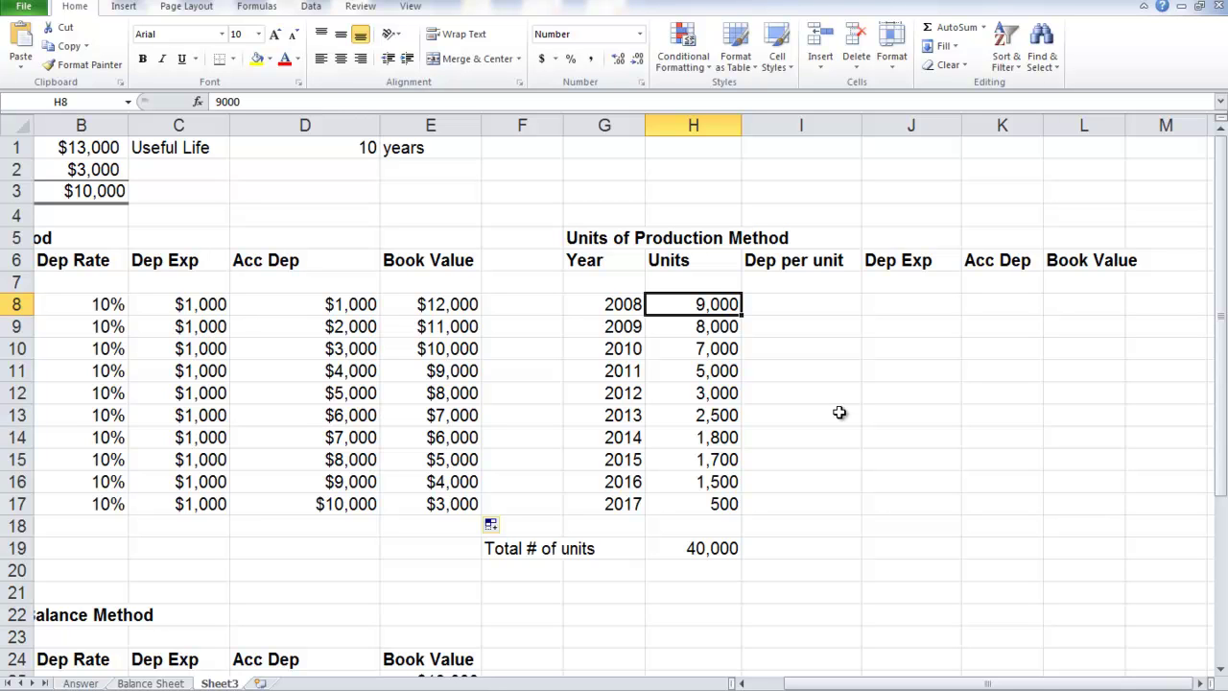
Enter =B3/H19 in I8 to divide the $10,000 by the 40,000 total units.
left_click(795, 312)
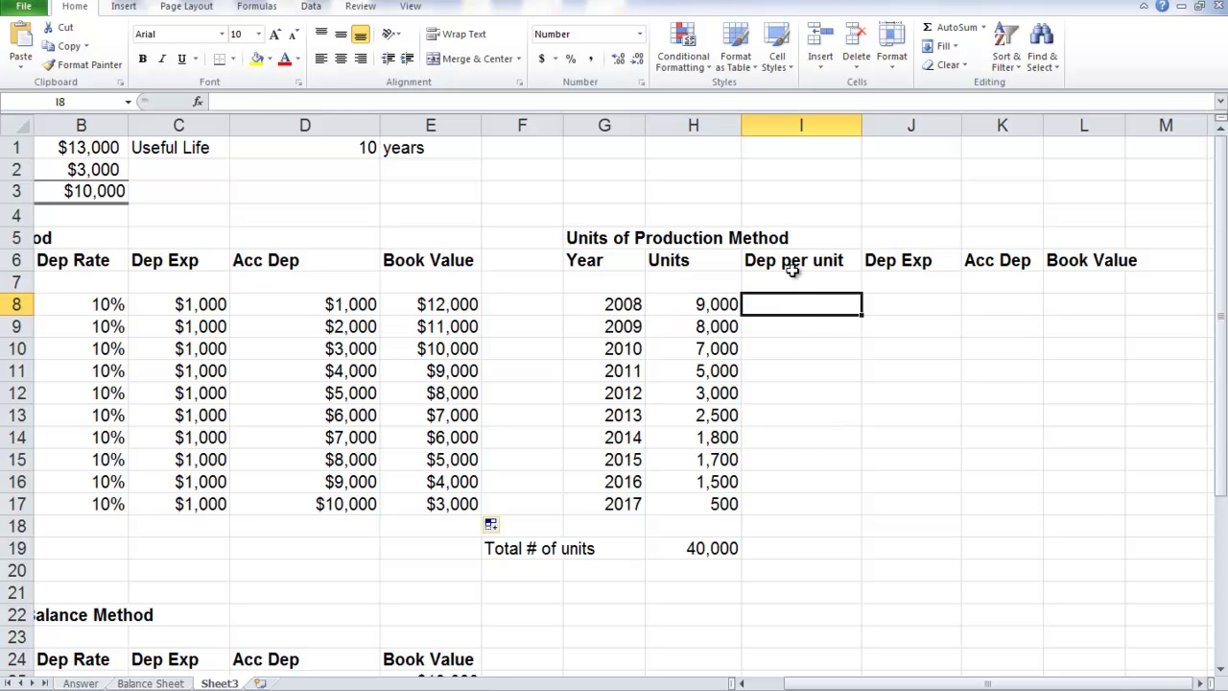
left_click(793, 270)
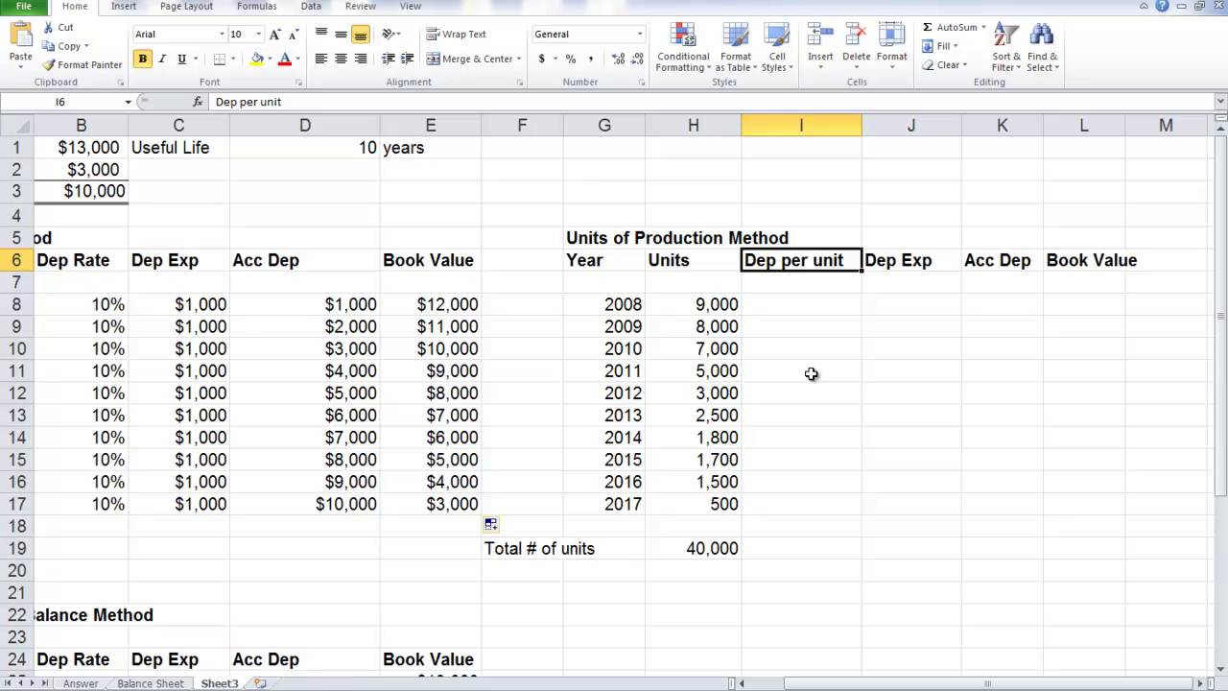
left_click(781, 310)
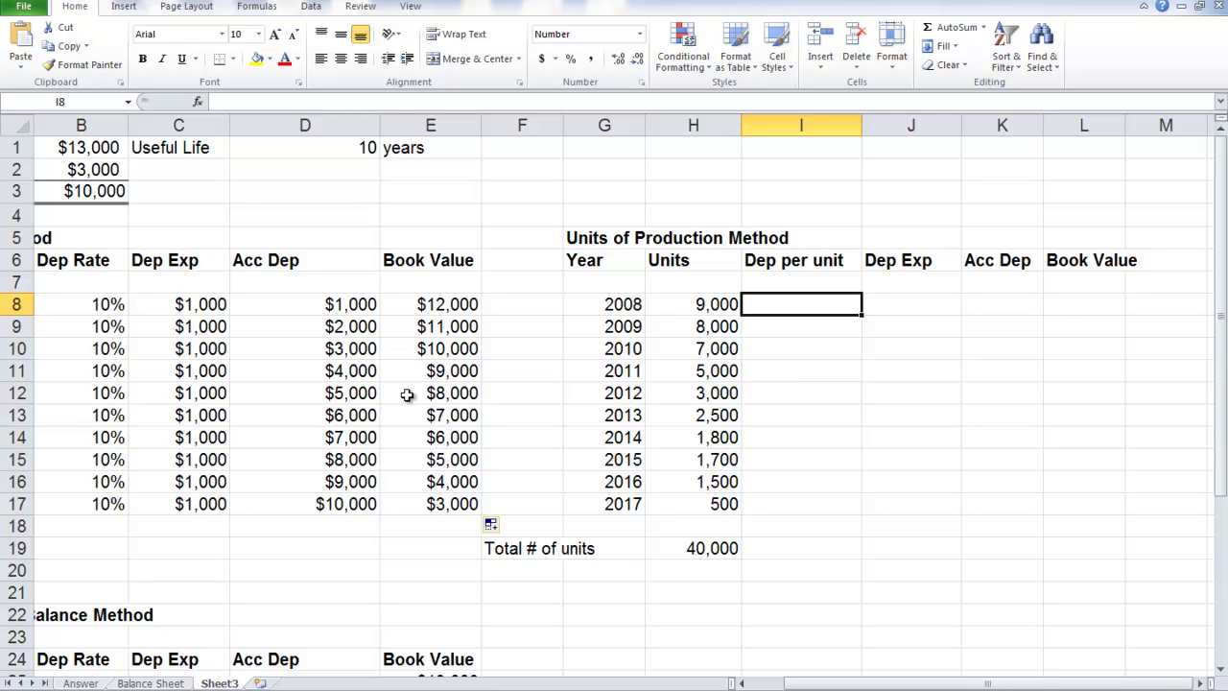
type("=")
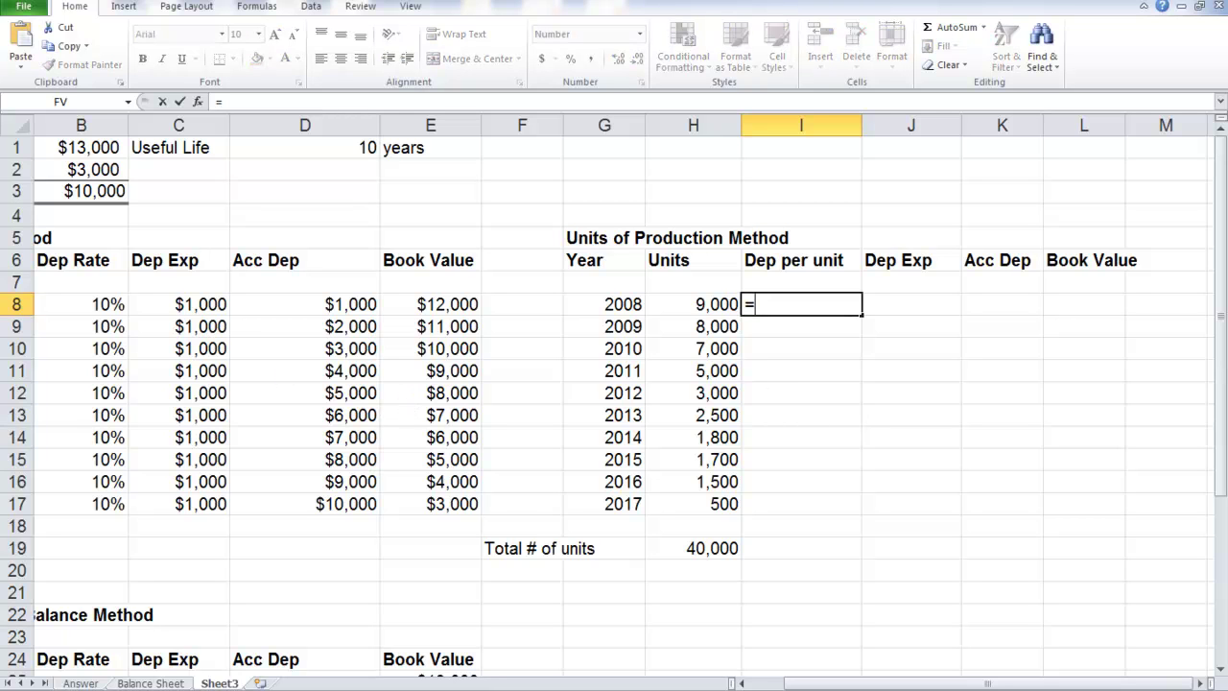
left_click(96, 190)
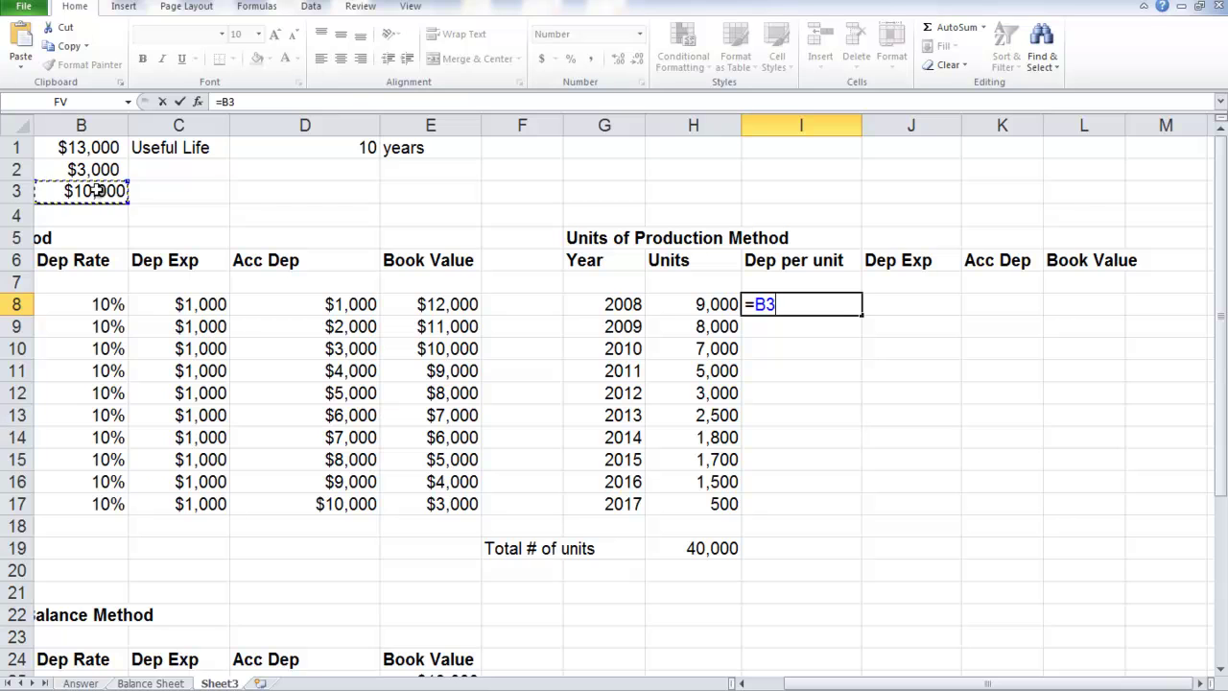
type("/")
left_click(693, 545)
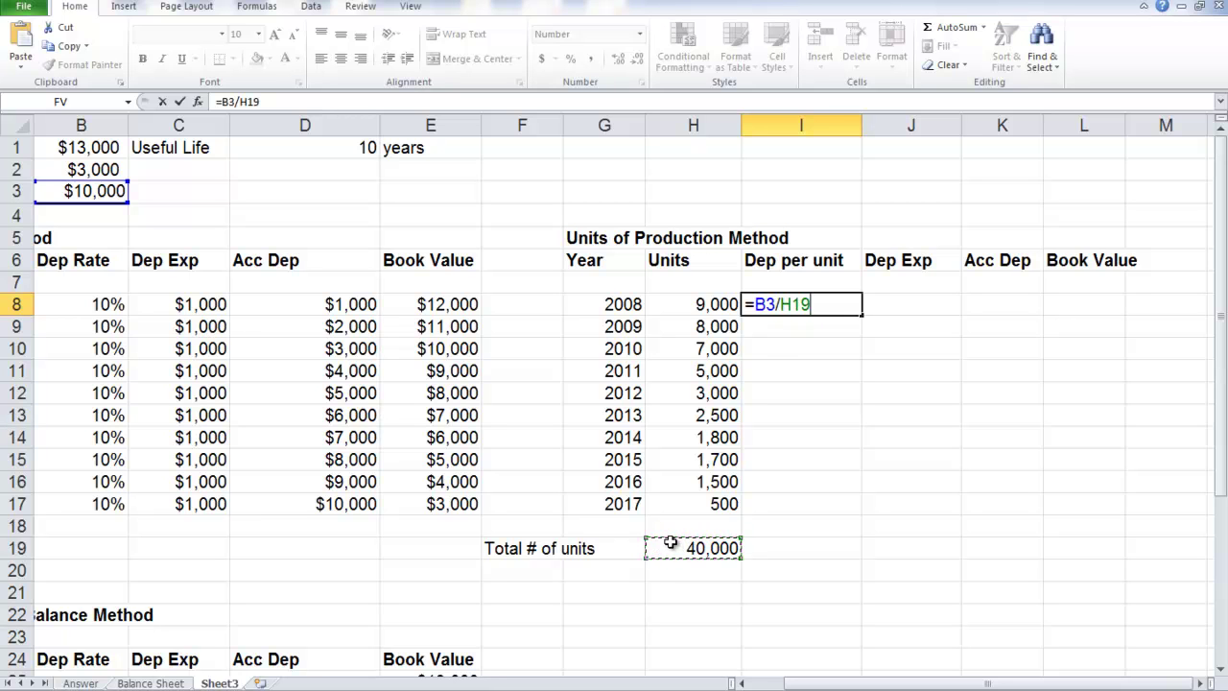
key("Return")
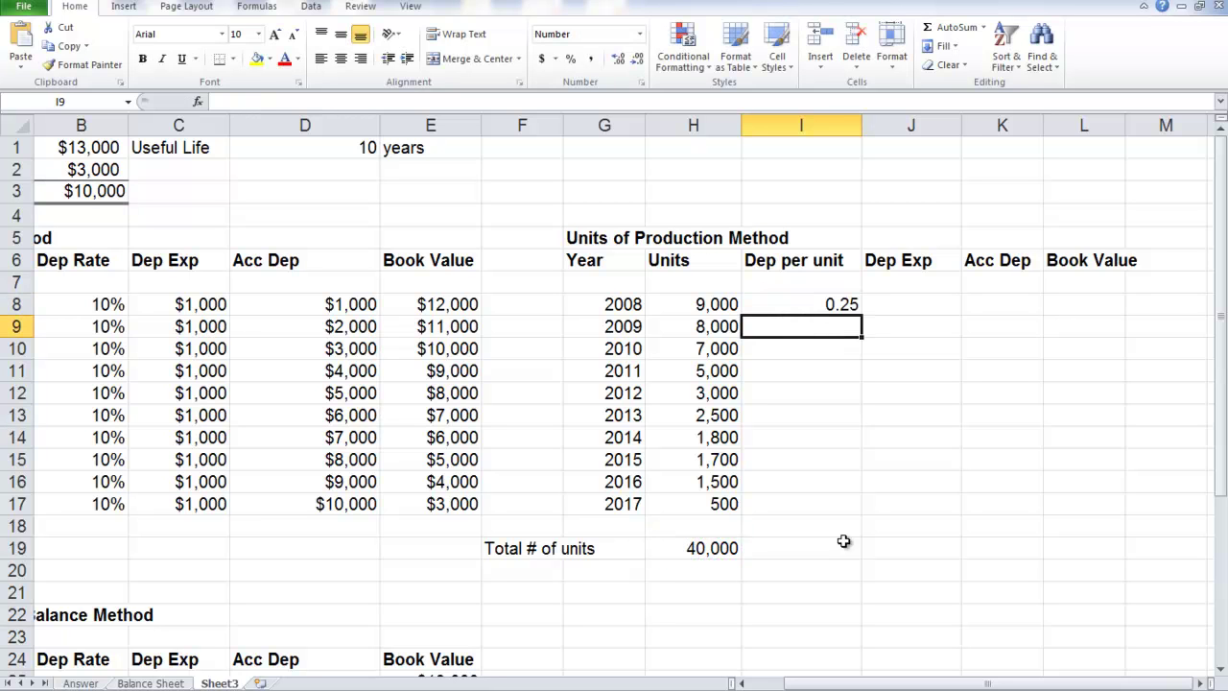
Anchor the formula as =$B$3/$H$19 and fill it down to I17, giving 0.25 each year.
left_click(812, 305)
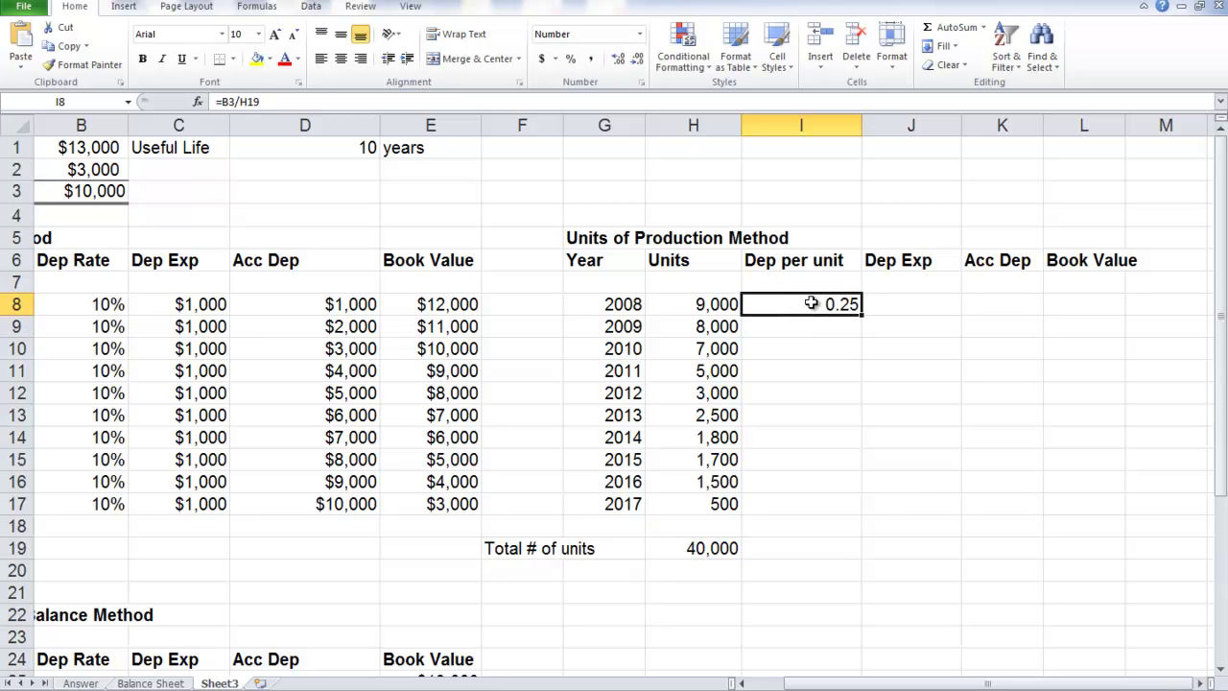
left_click(231, 101)
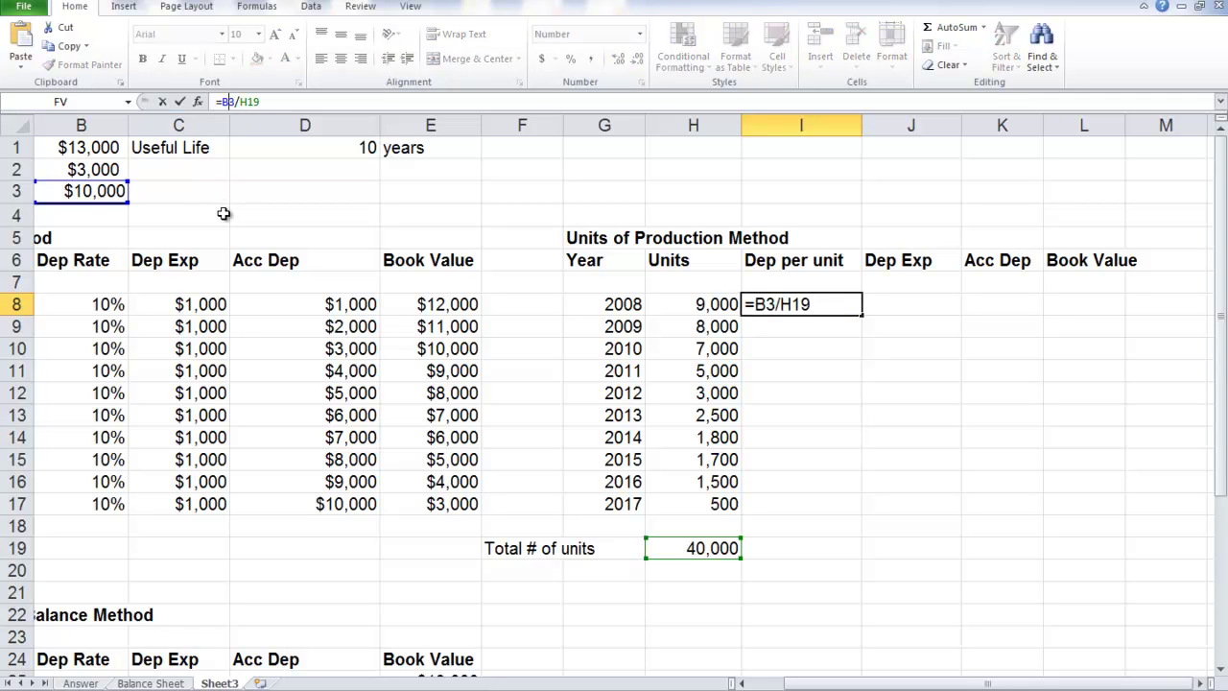
key("F4")
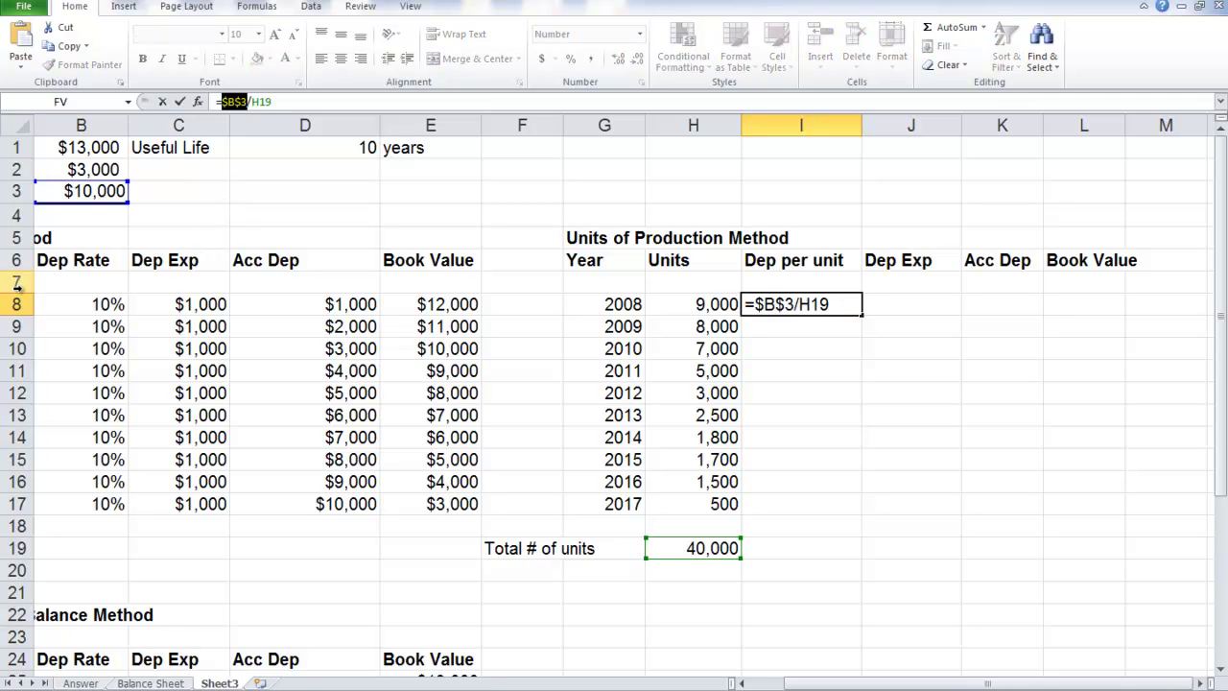
key("Return")
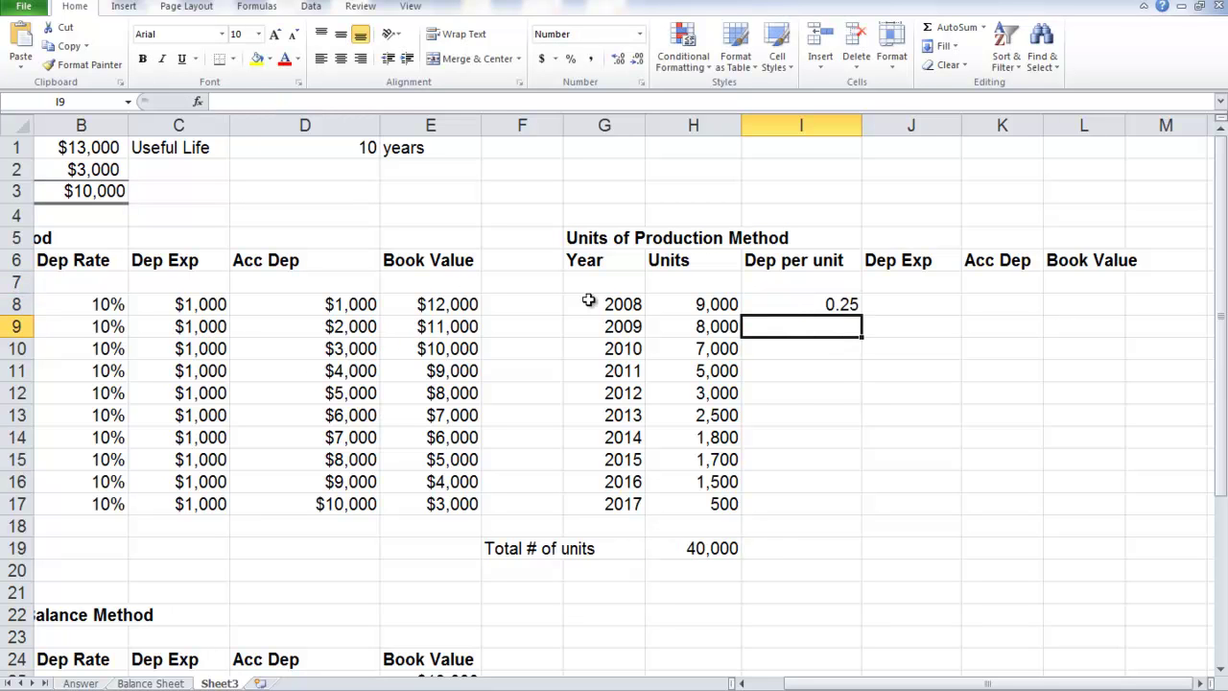
left_click(824, 307)
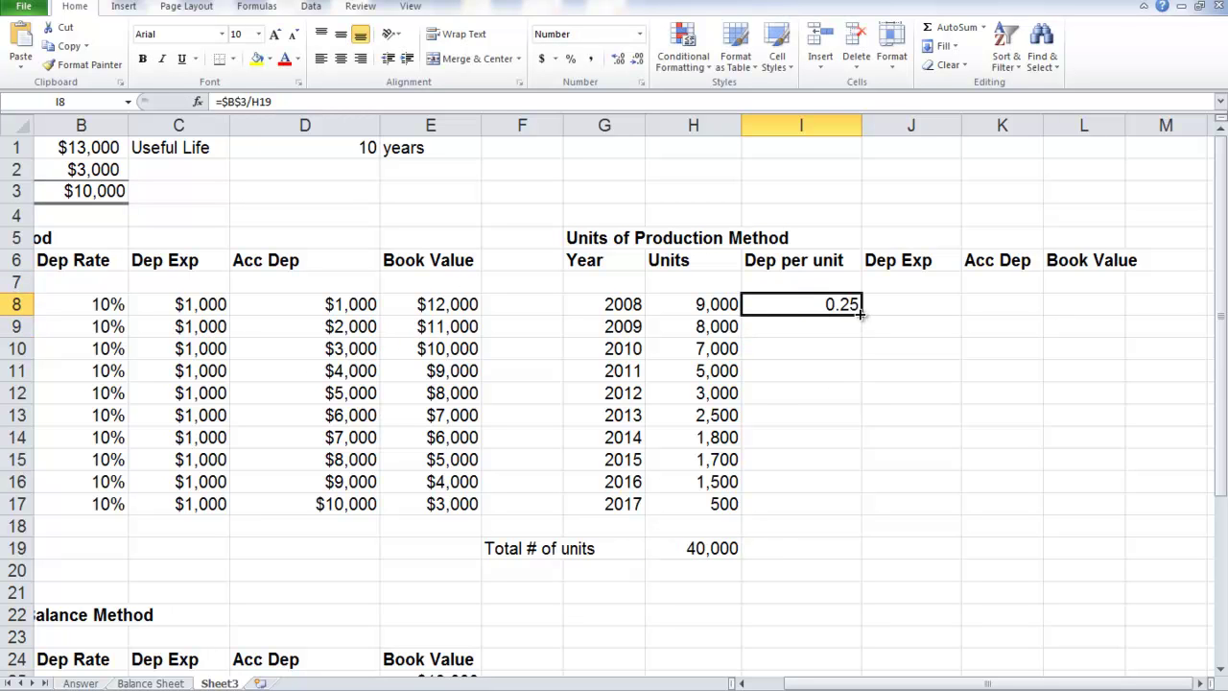
left_click(262, 101)
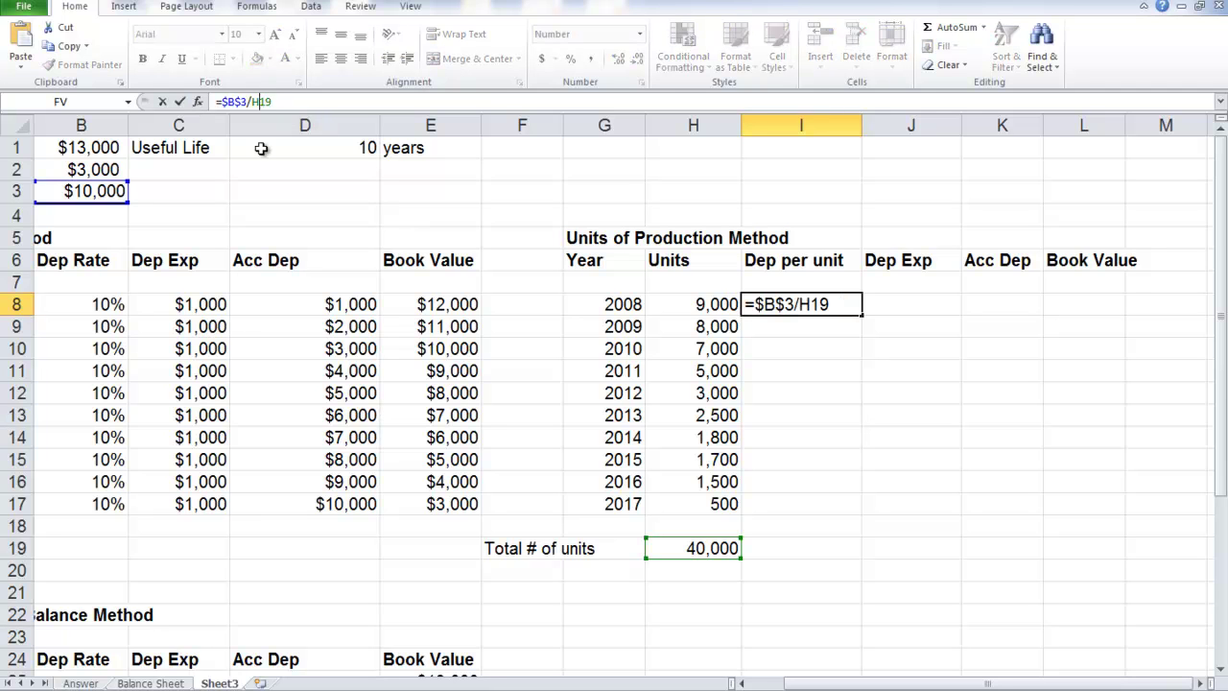
key("F4")
key("Return")
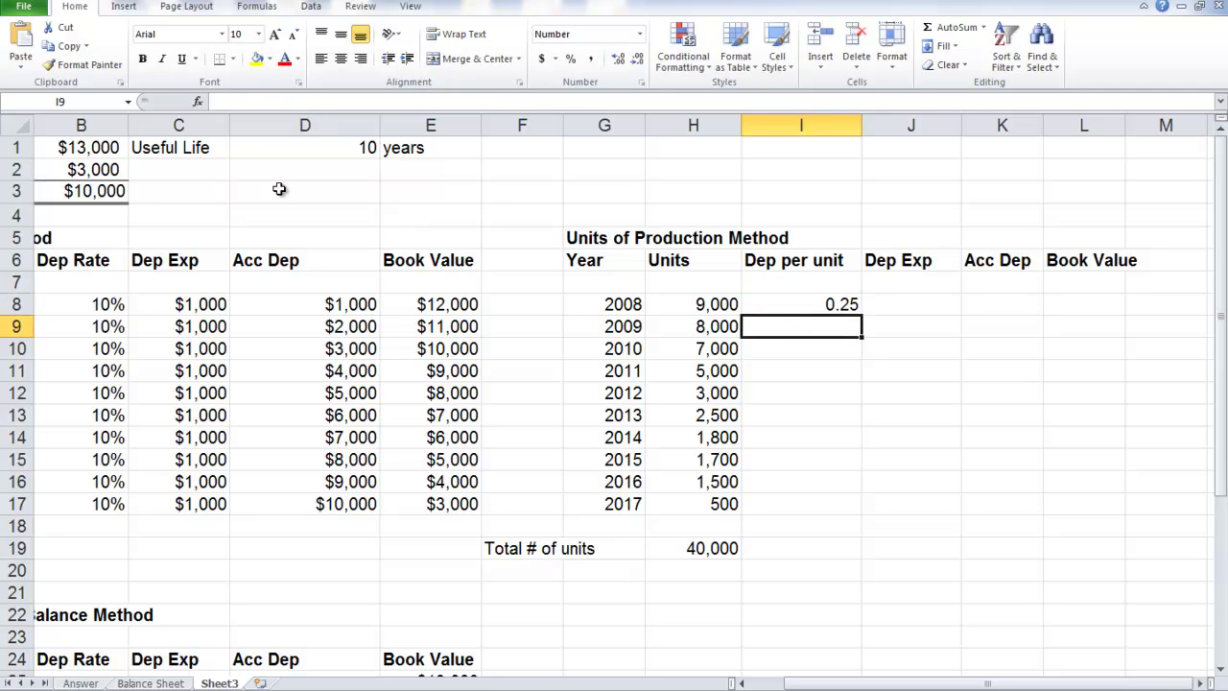
left_click(804, 299)
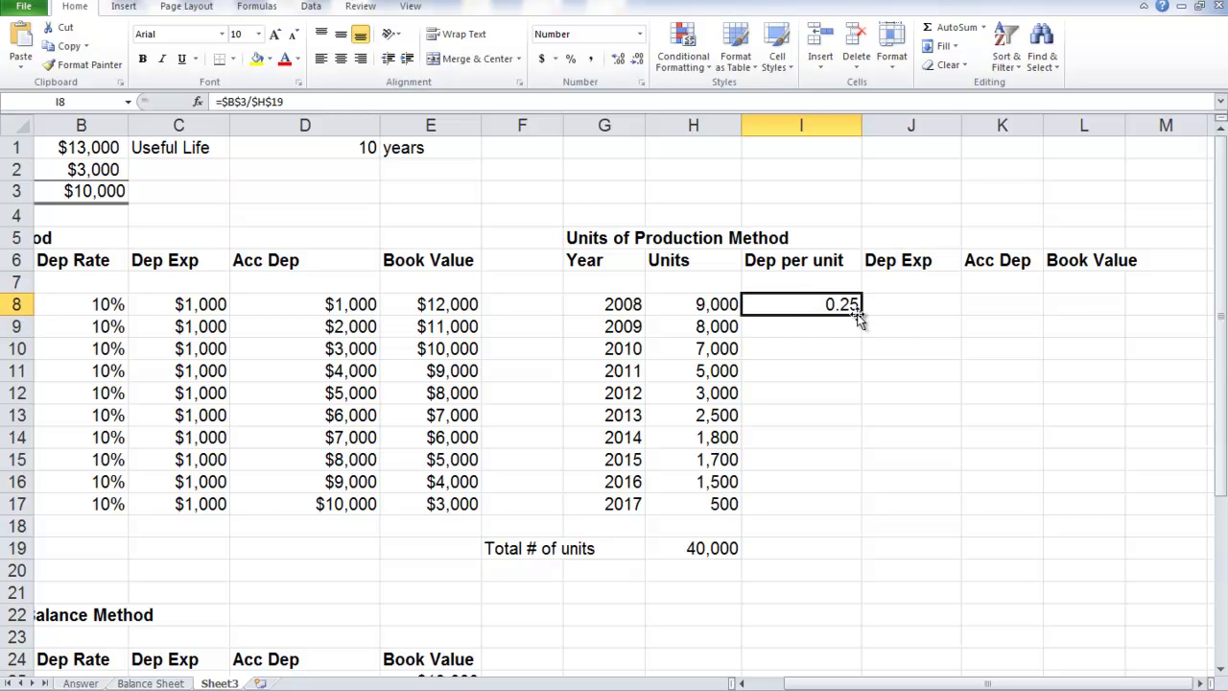
left_click_drag(859, 318, 831, 521)
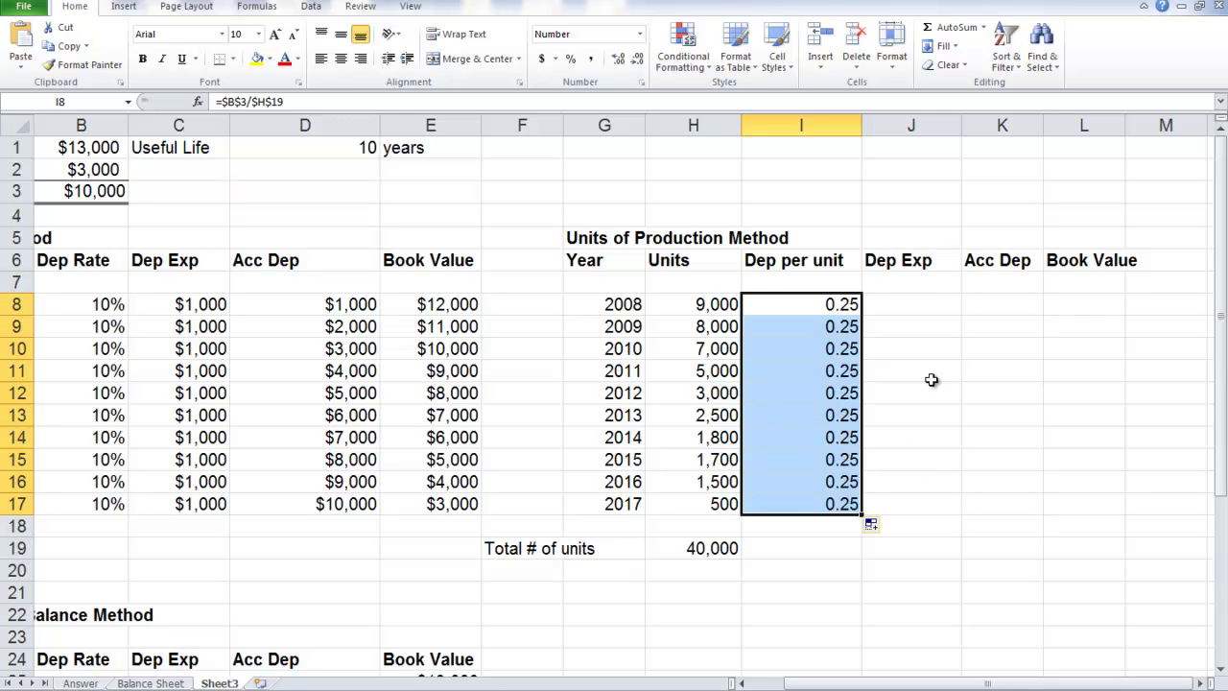
Enter =H8*I8 in J8 and fill it to J17, giving $2,250 down to $125.
left_click(936, 308)
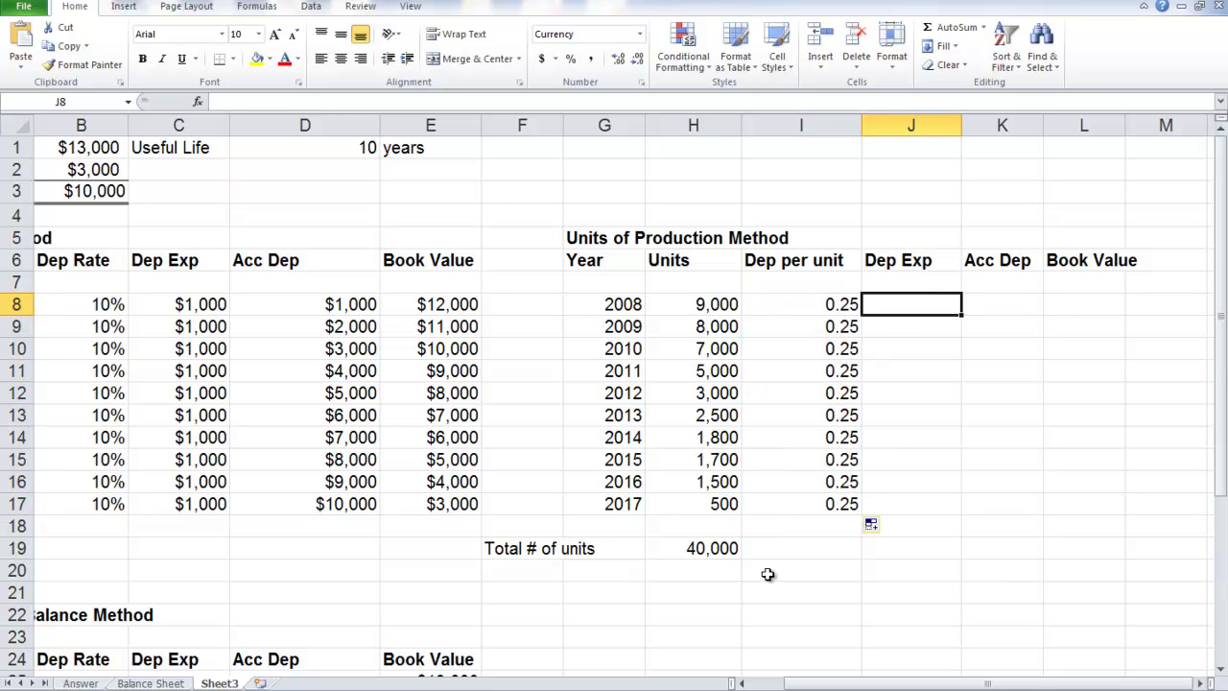
type("=")
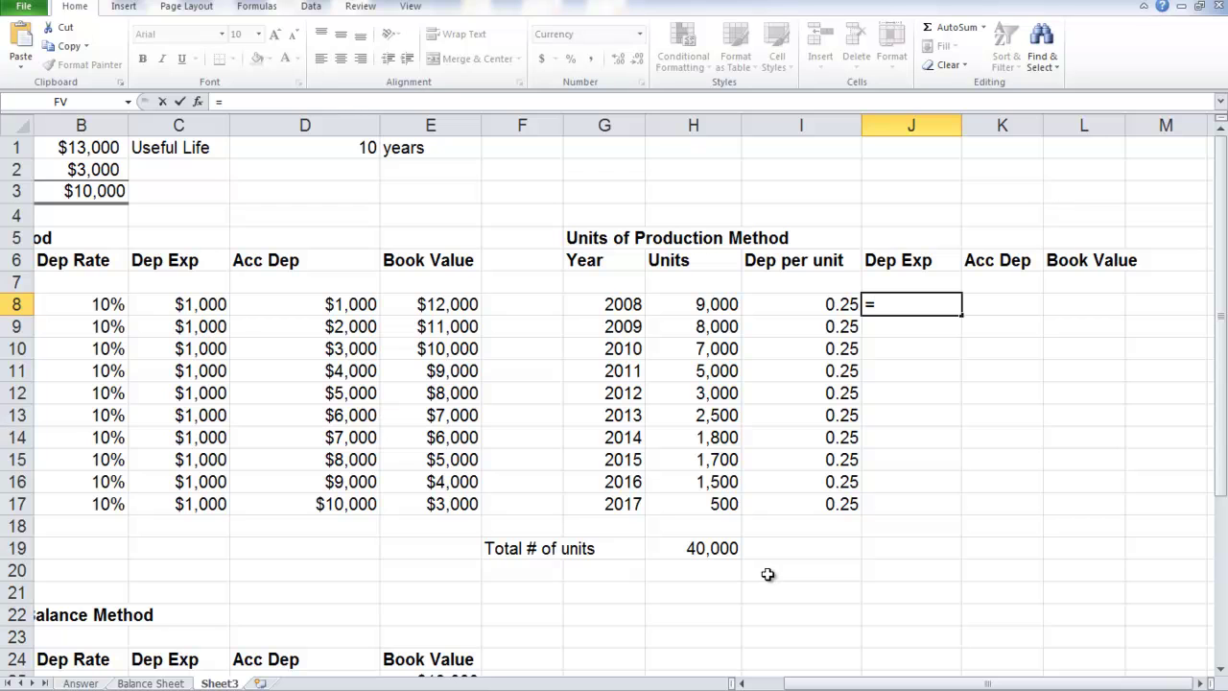
left_click(715, 307)
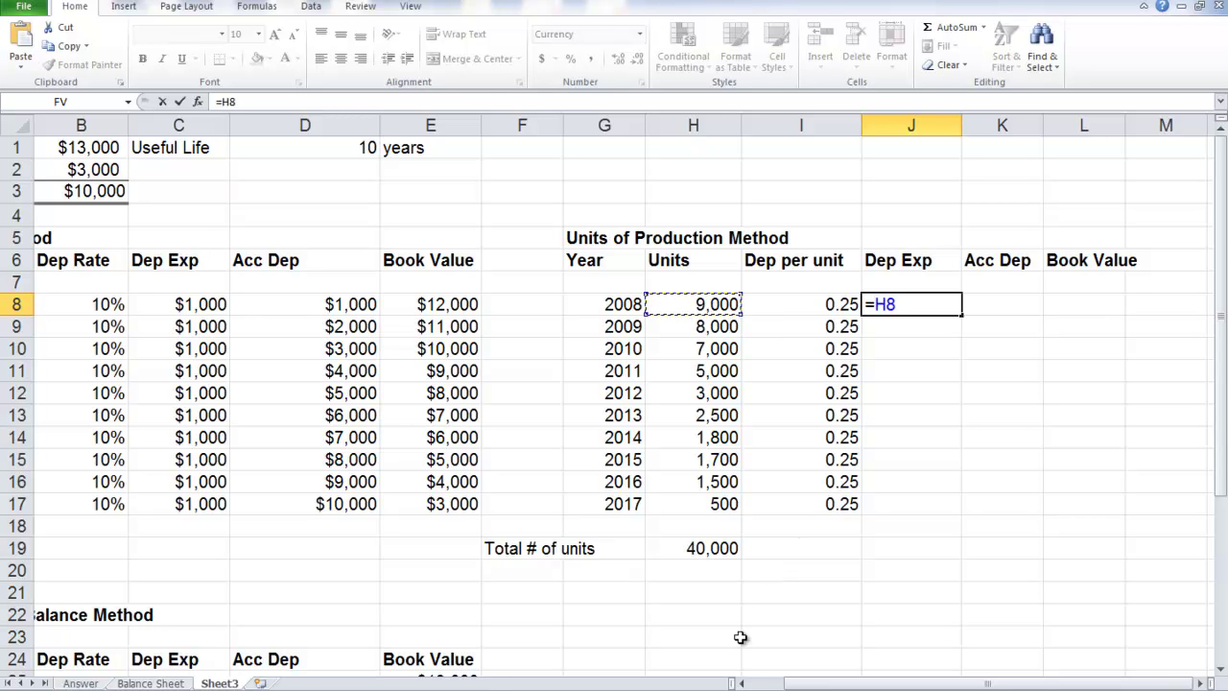
type("*")
left_click(829, 304)
key("Return")
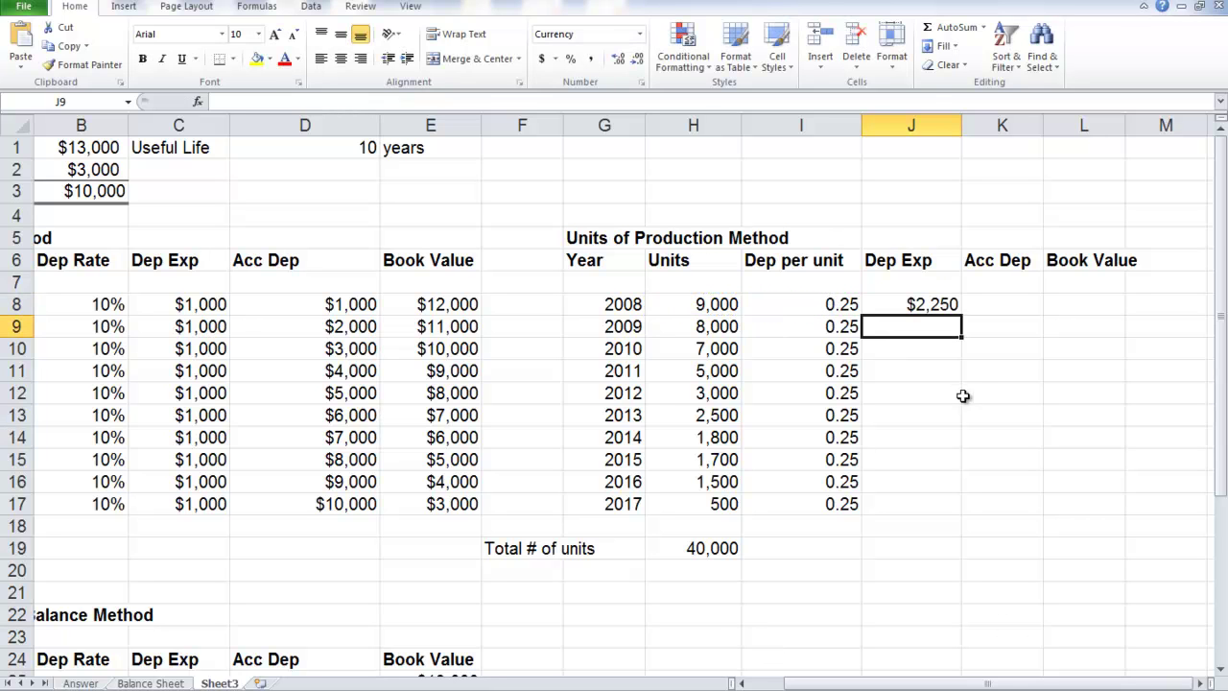
left_click(920, 304)
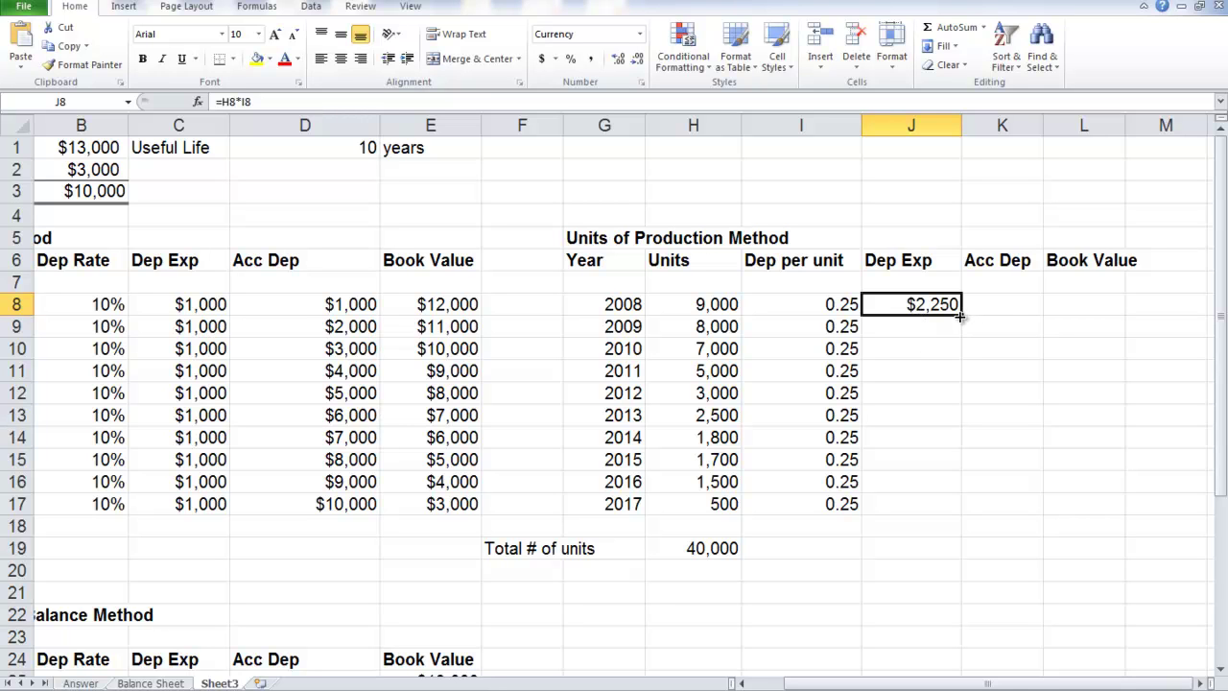
left_click_drag(960, 315, 950, 508)
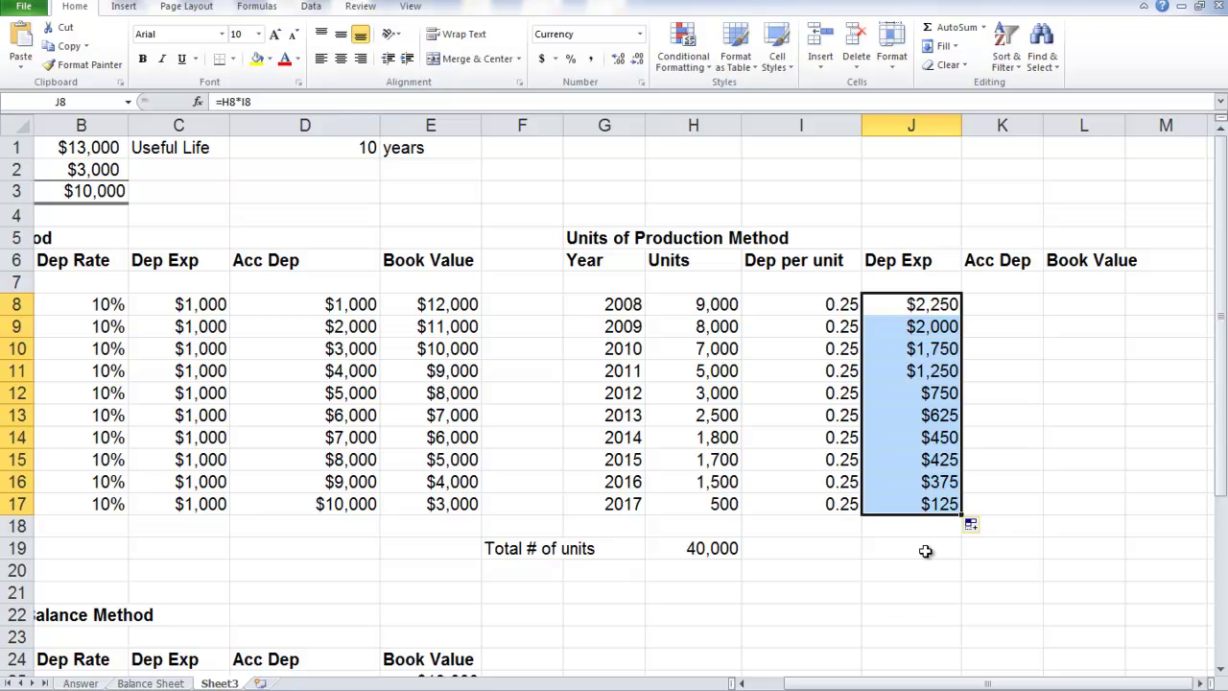
Set the 2008 Acc Dep in K8 to =J8, showing $2,250.
left_click(998, 300)
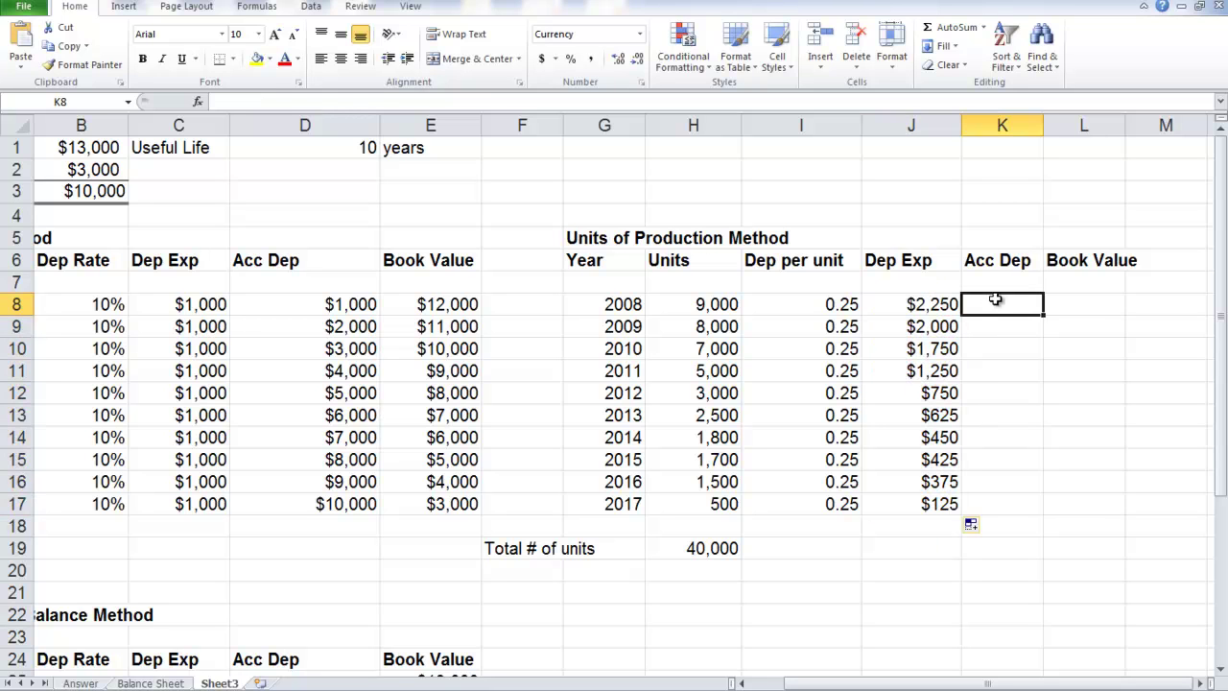
type("=")
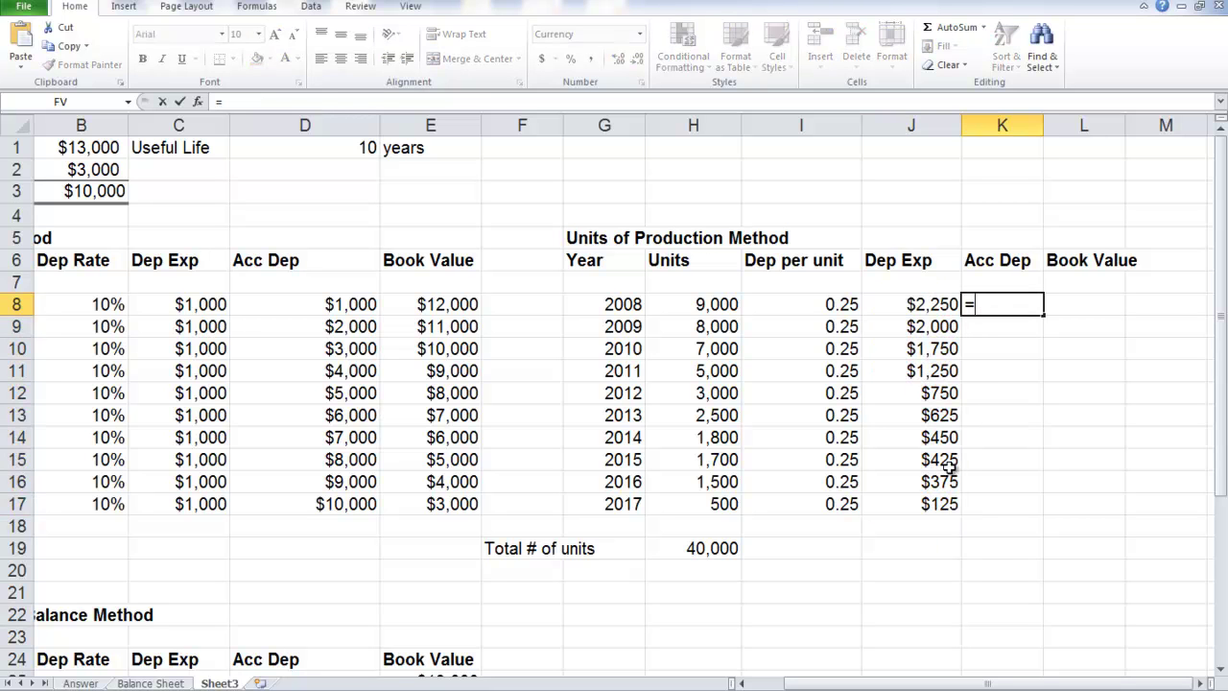
left_click(898, 306)
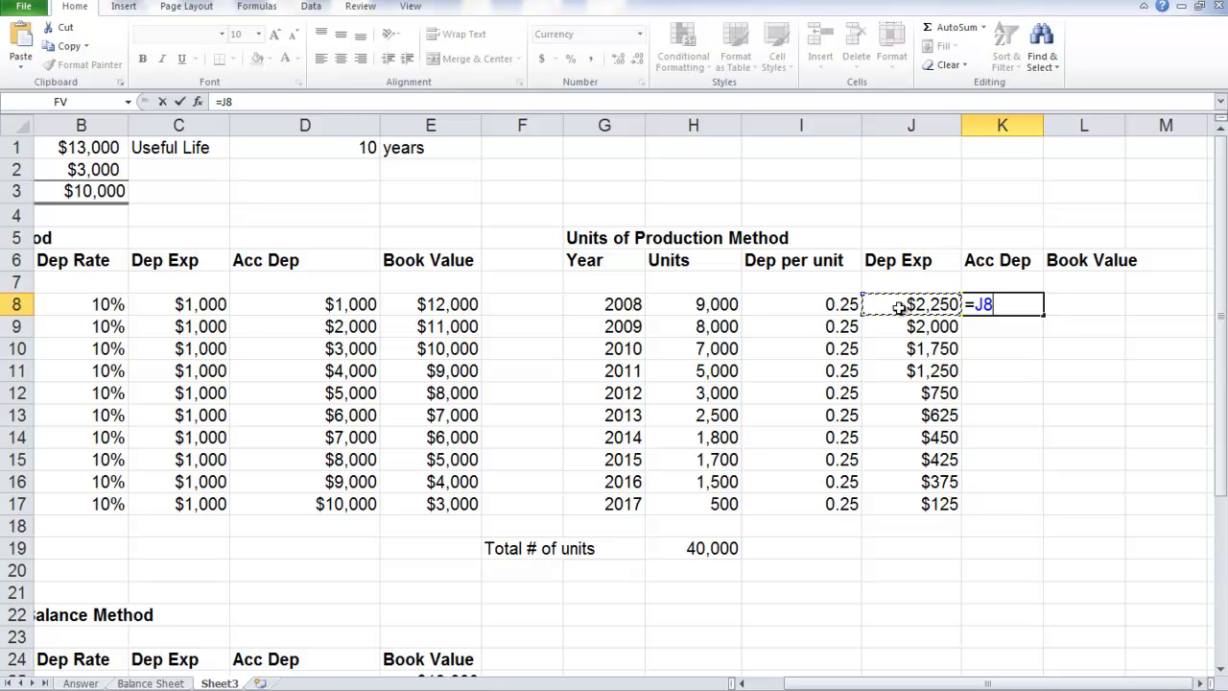
key("Return")
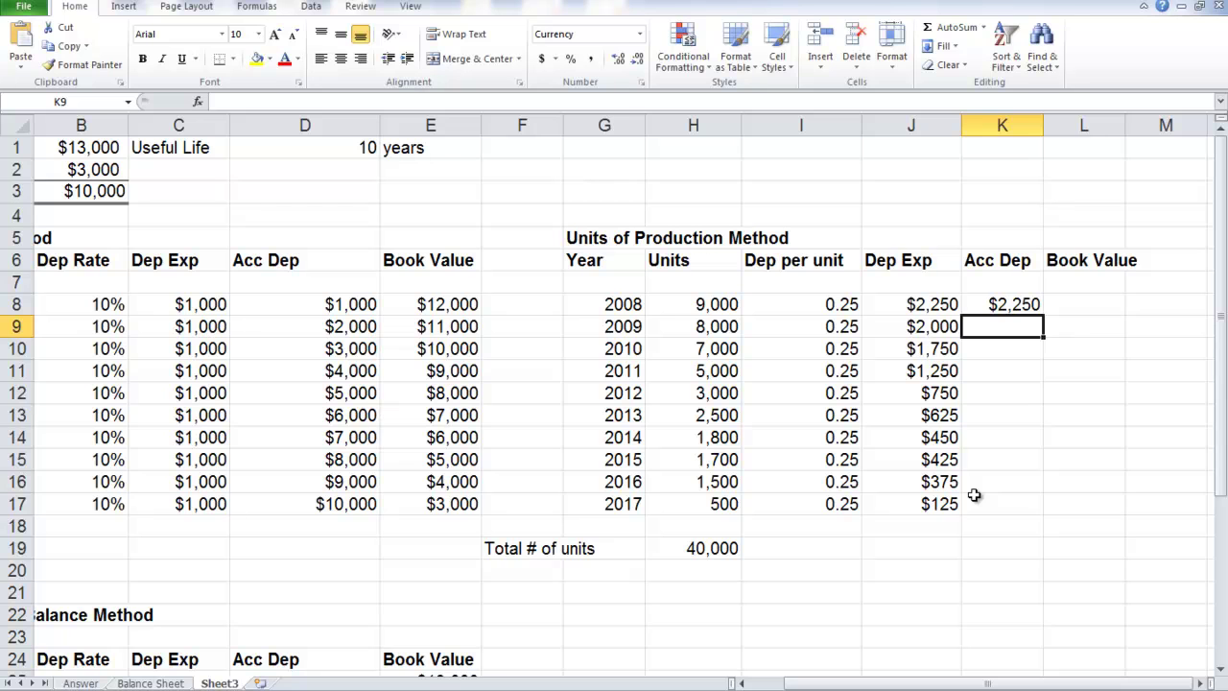
Enter the 2008 Book Value in L8 as =$B$1-K8, showing $10,750.
left_click(1079, 305)
type("=")
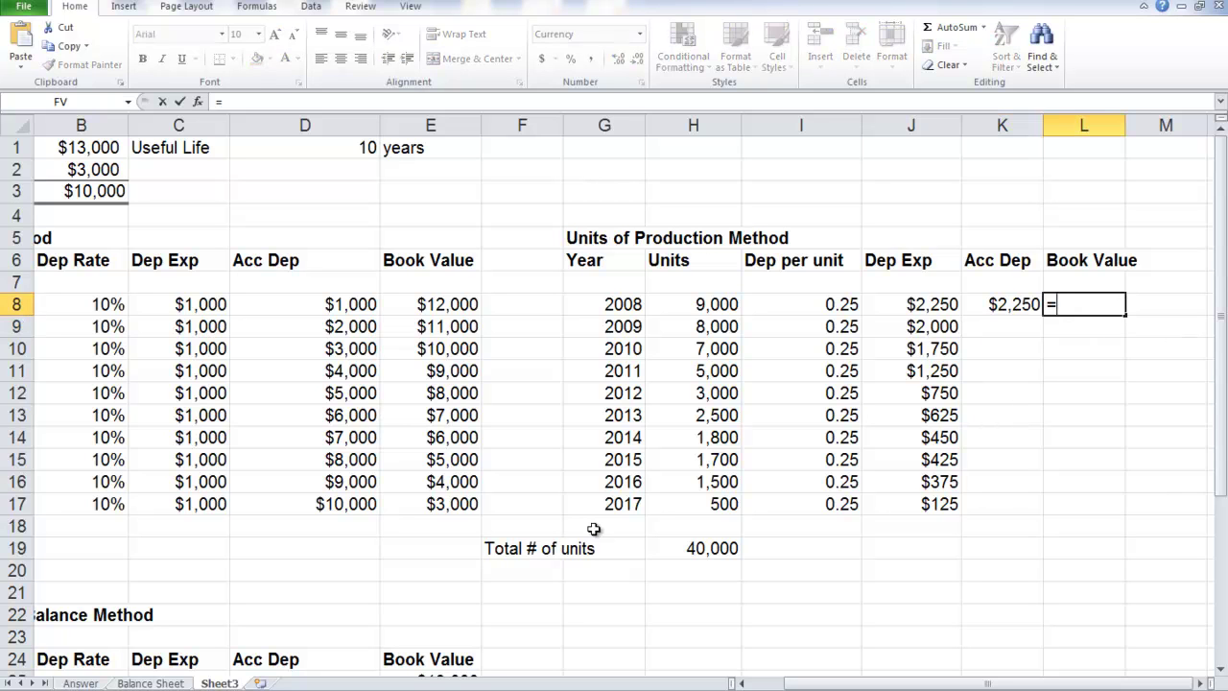
left_click(103, 151)
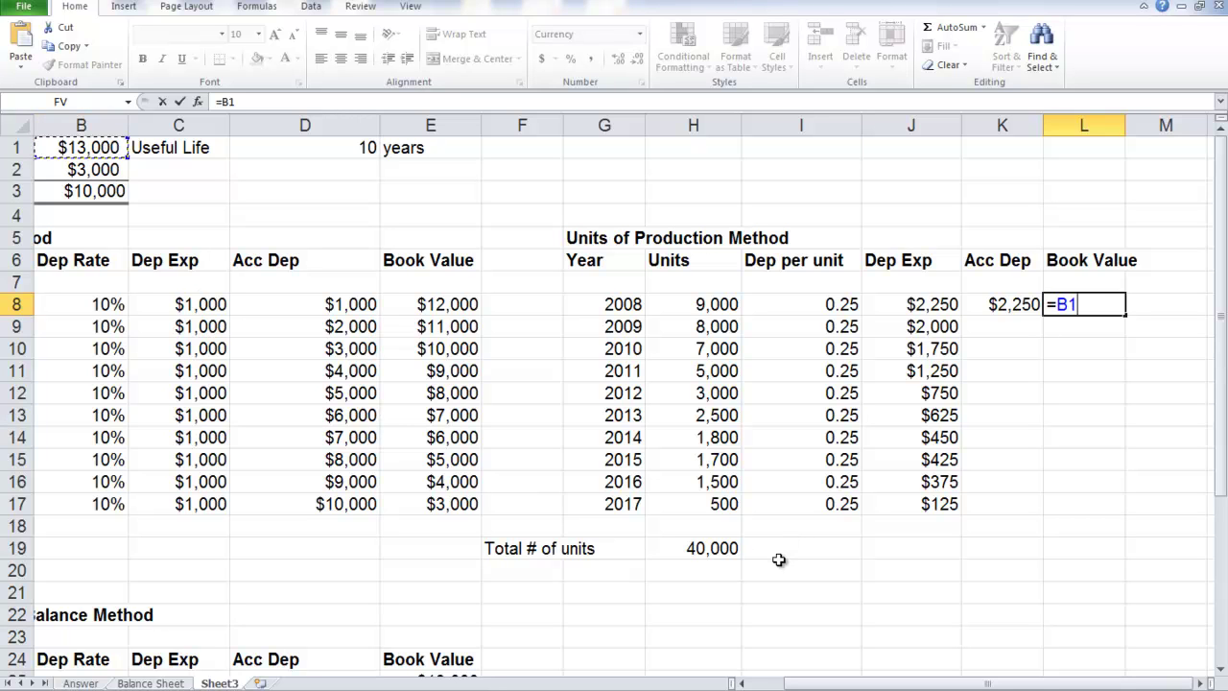
type("-")
left_click(988, 306)
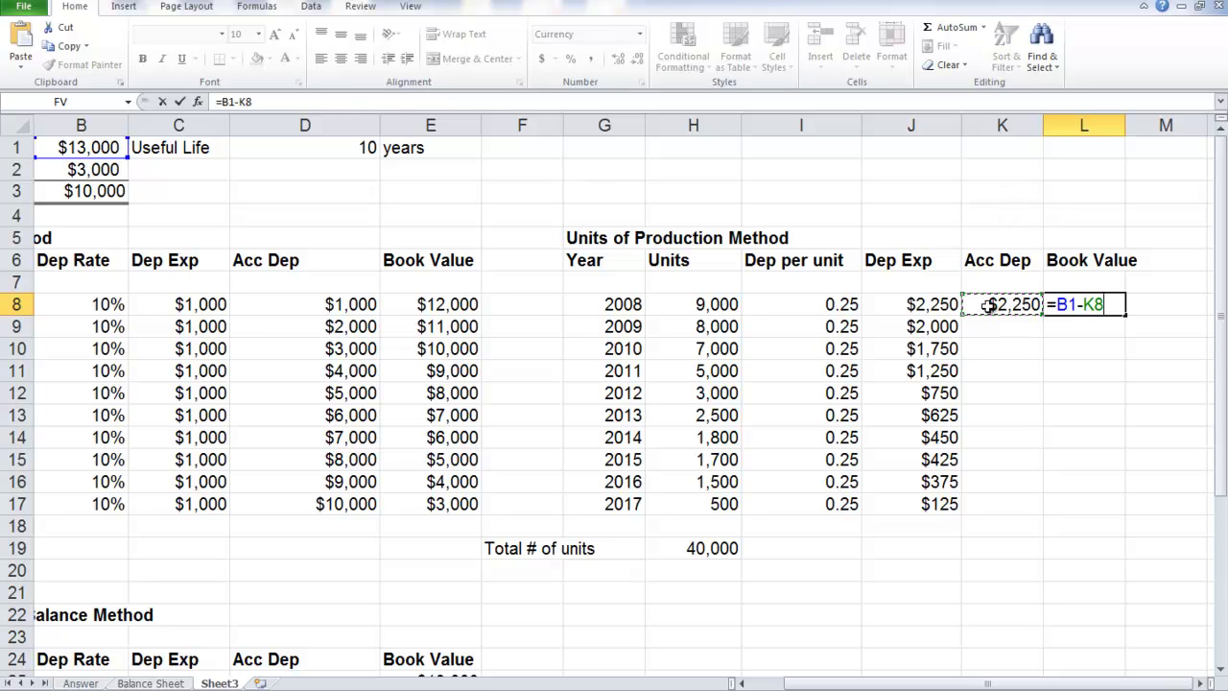
key("Return")
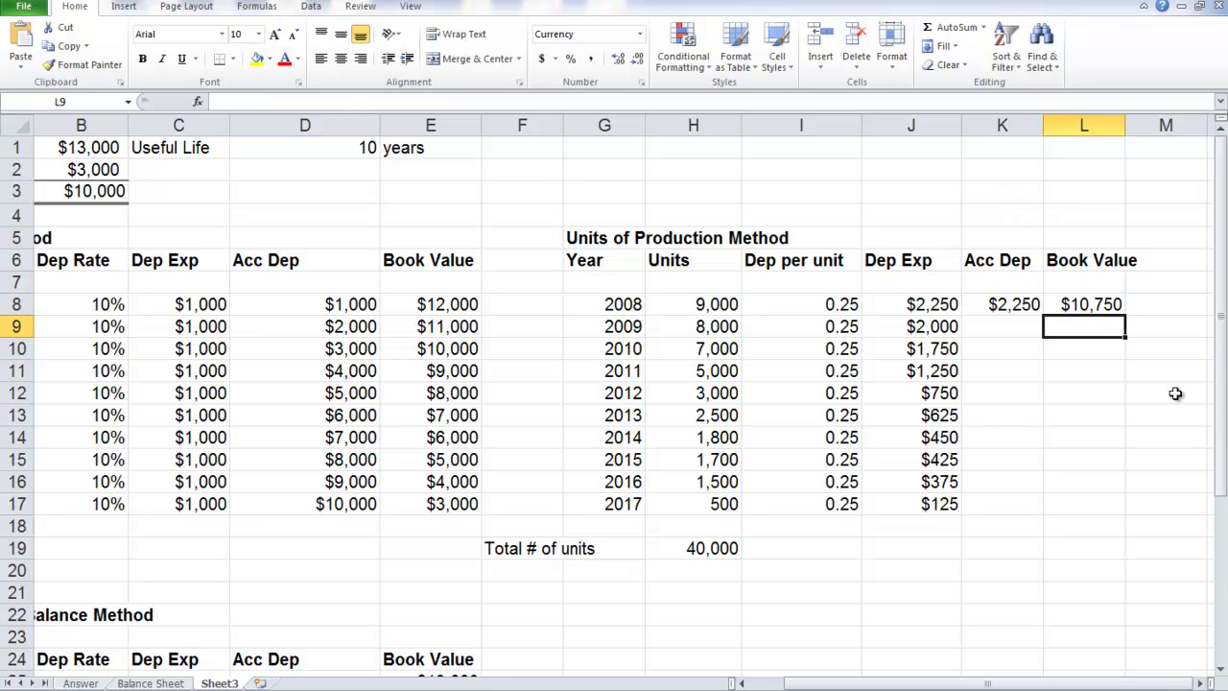
left_click(1077, 306)
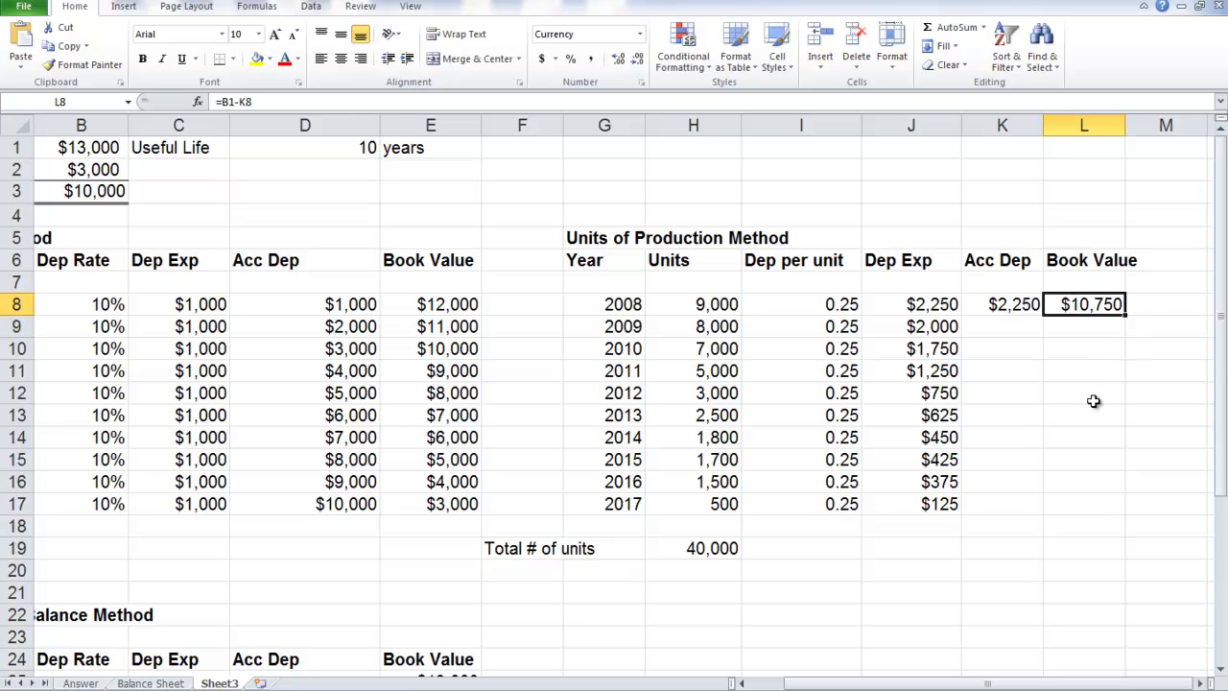
left_click(226, 102)
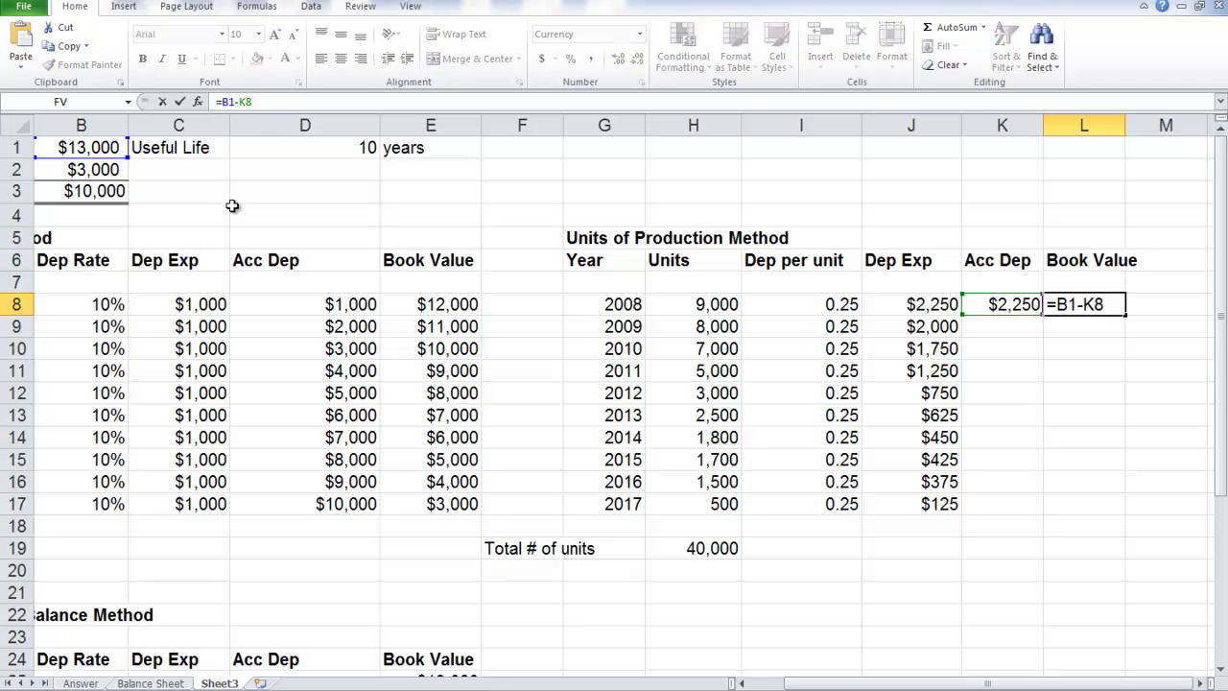
key("F4")
key("Return")
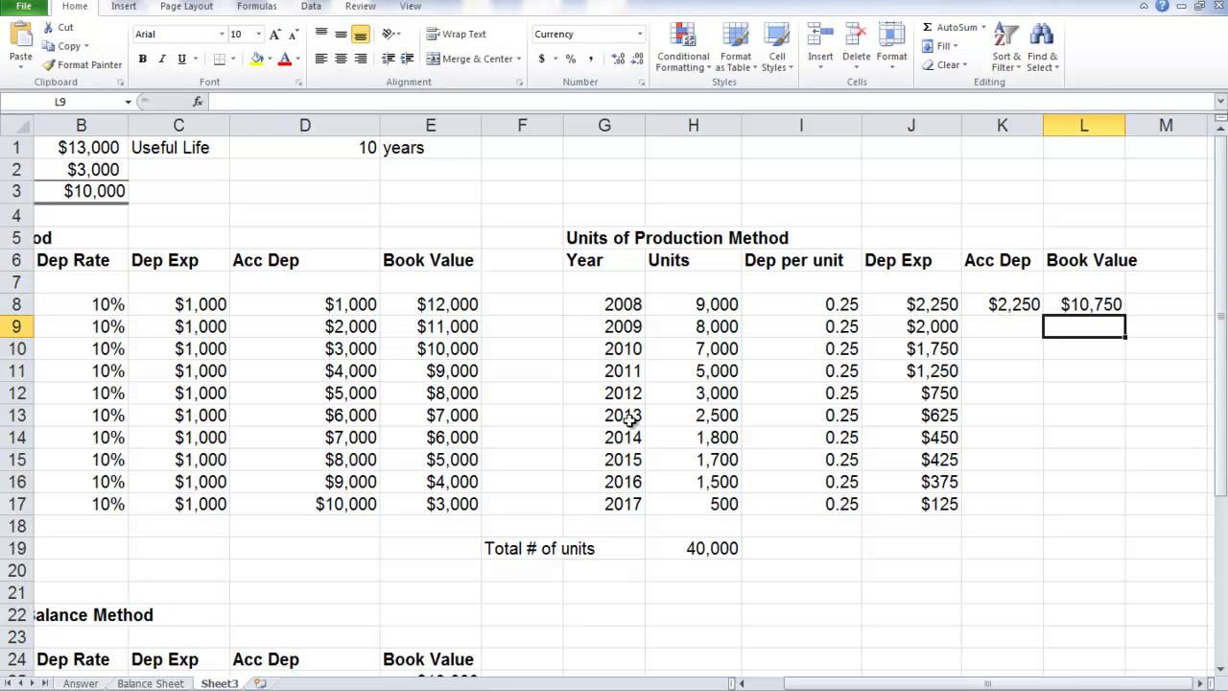
Enter the running-total Acc Dep formula =J9+K8 in K9.
left_click(1000, 326)
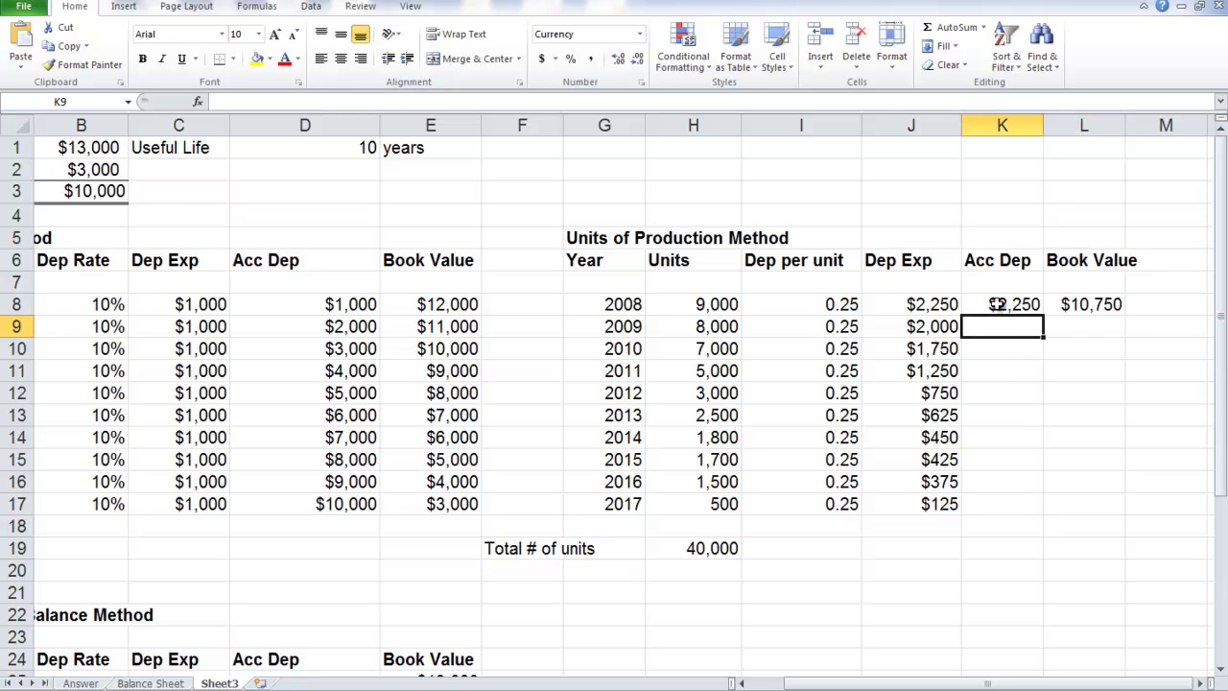
left_click(1000, 304)
left_click(998, 325)
type("=")
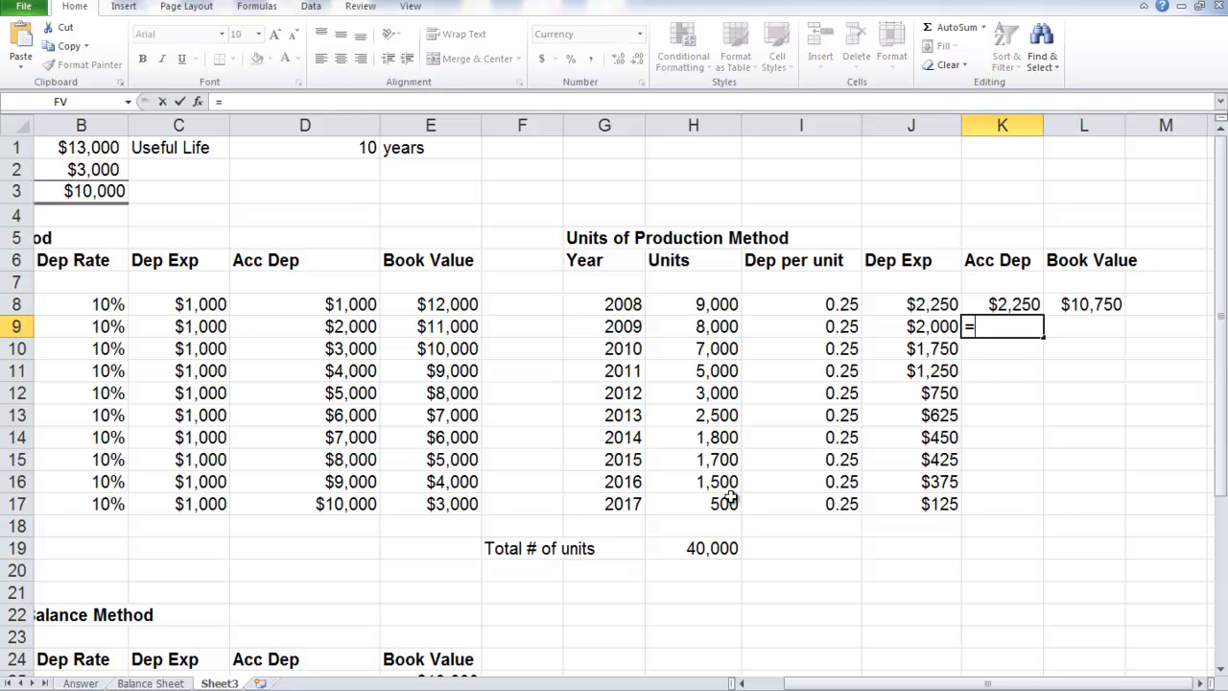
left_click(921, 328)
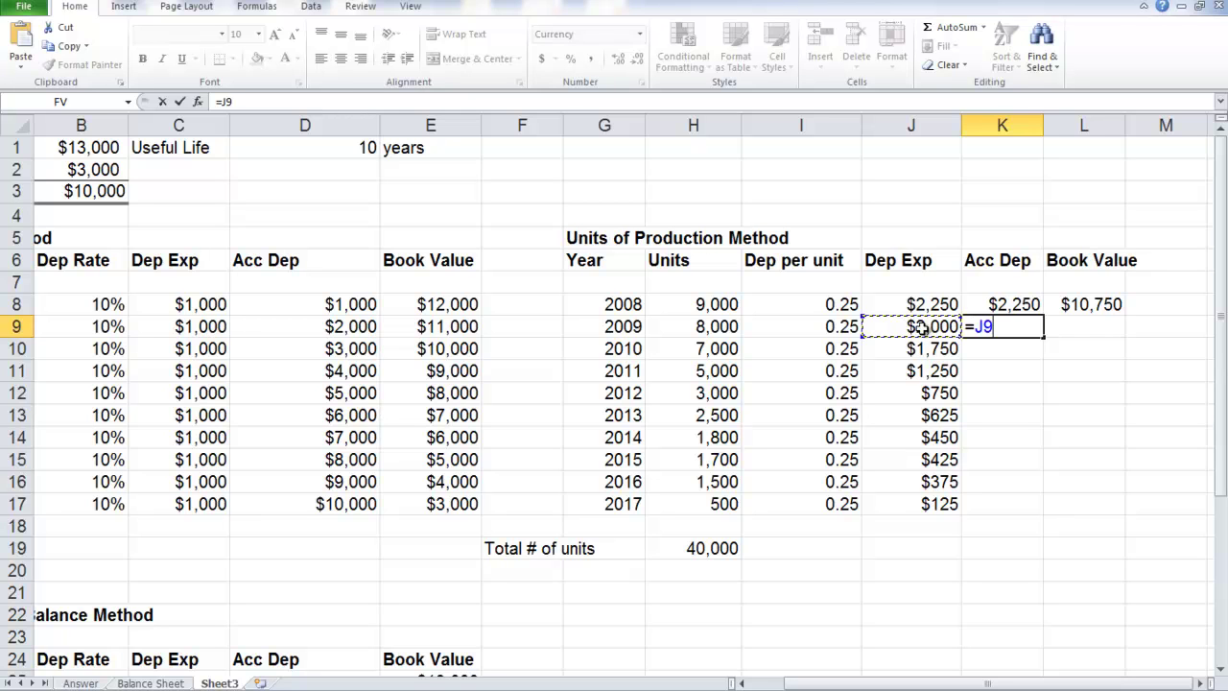
type("+")
left_click(1001, 303)
key("Return")
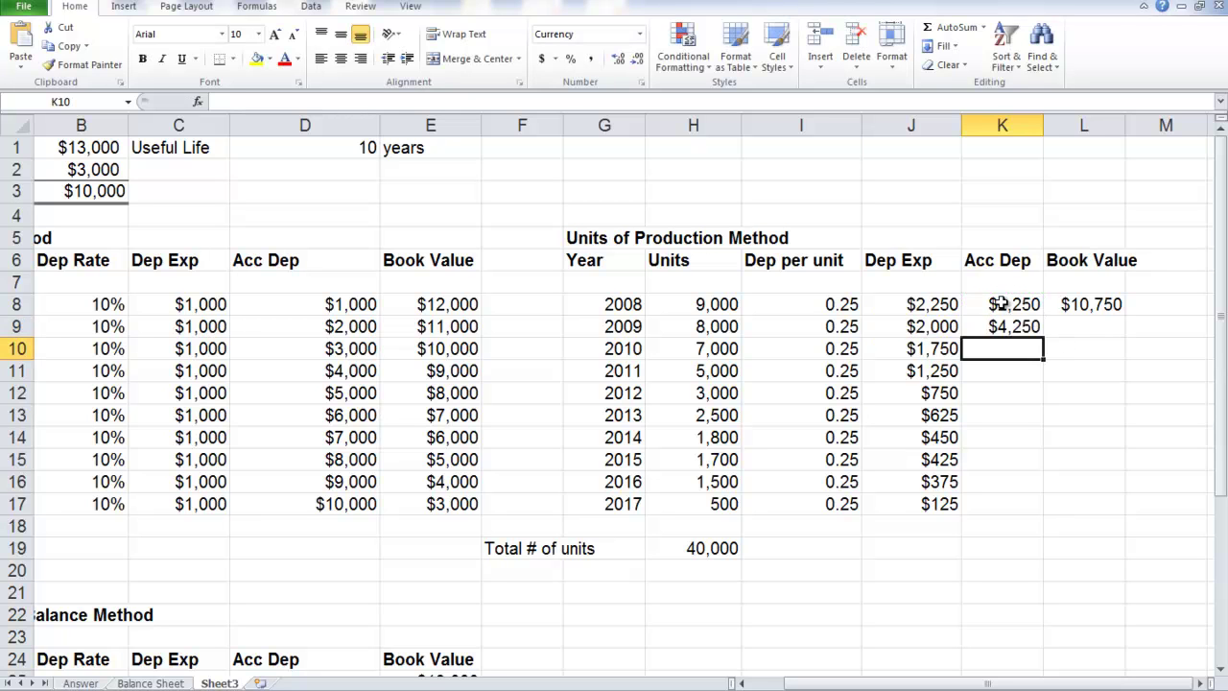
Copy the Book Value formula to L9, then fill K9:L9 down to 2017, reaching $10,000 and $3,000.
left_click(1062, 329)
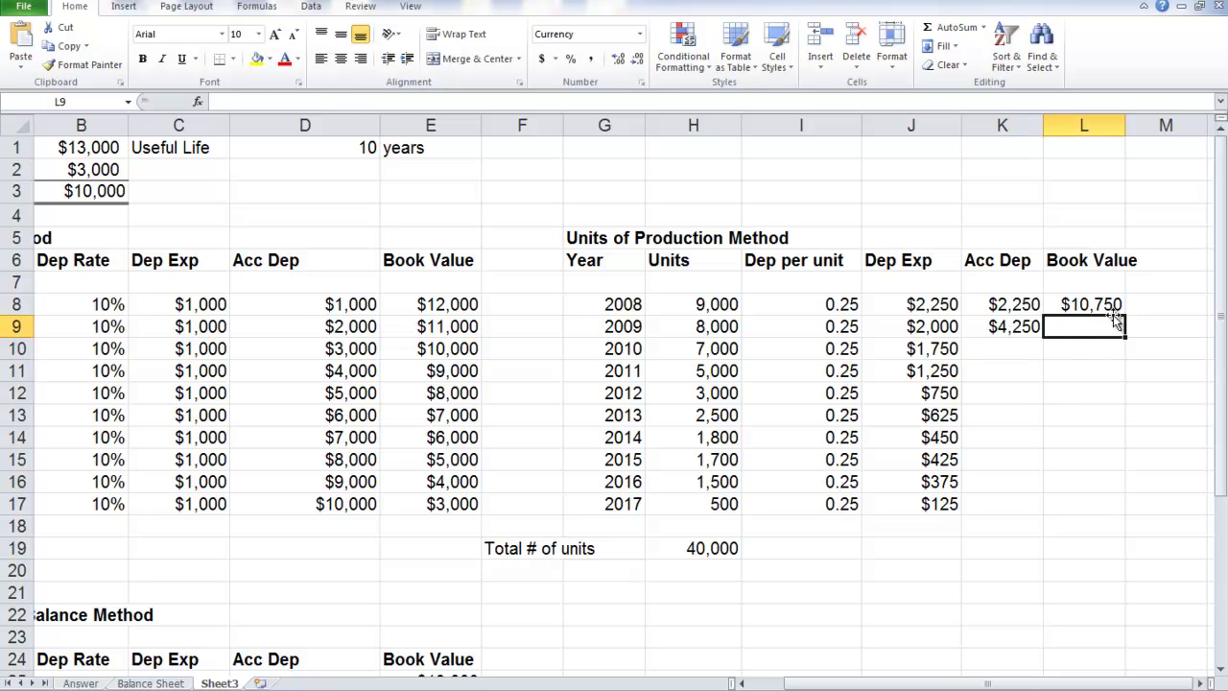
left_click(1105, 304)
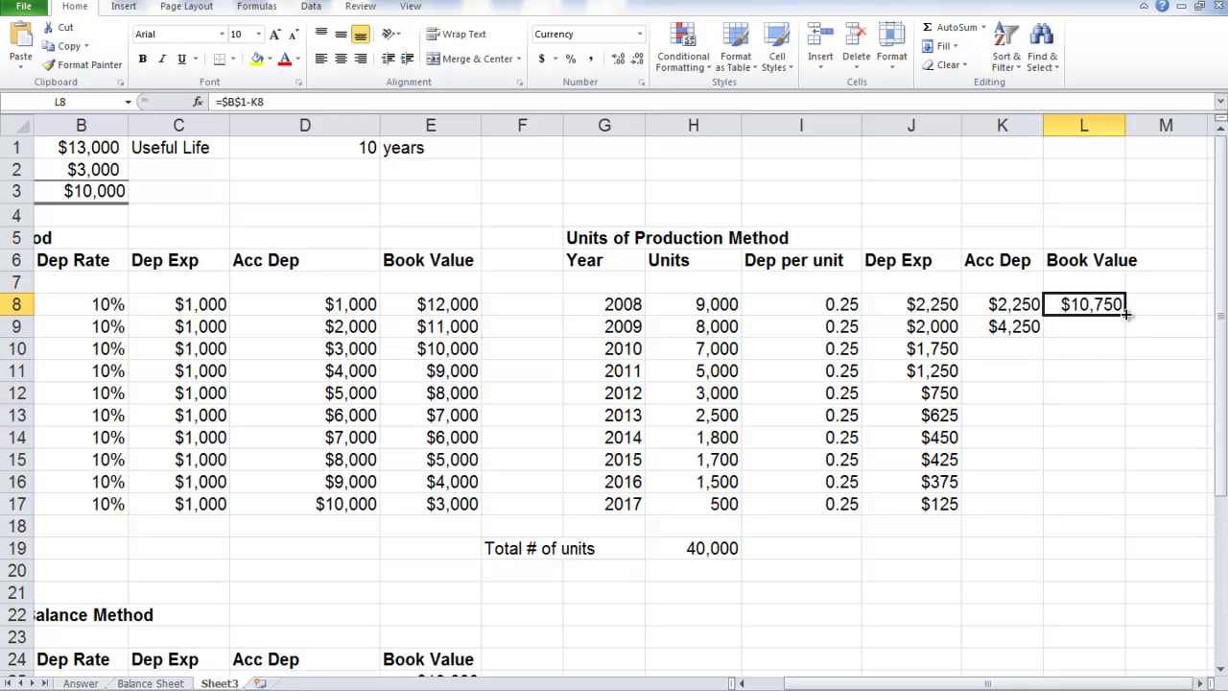
left_click_drag(1125, 314, 1125, 336)
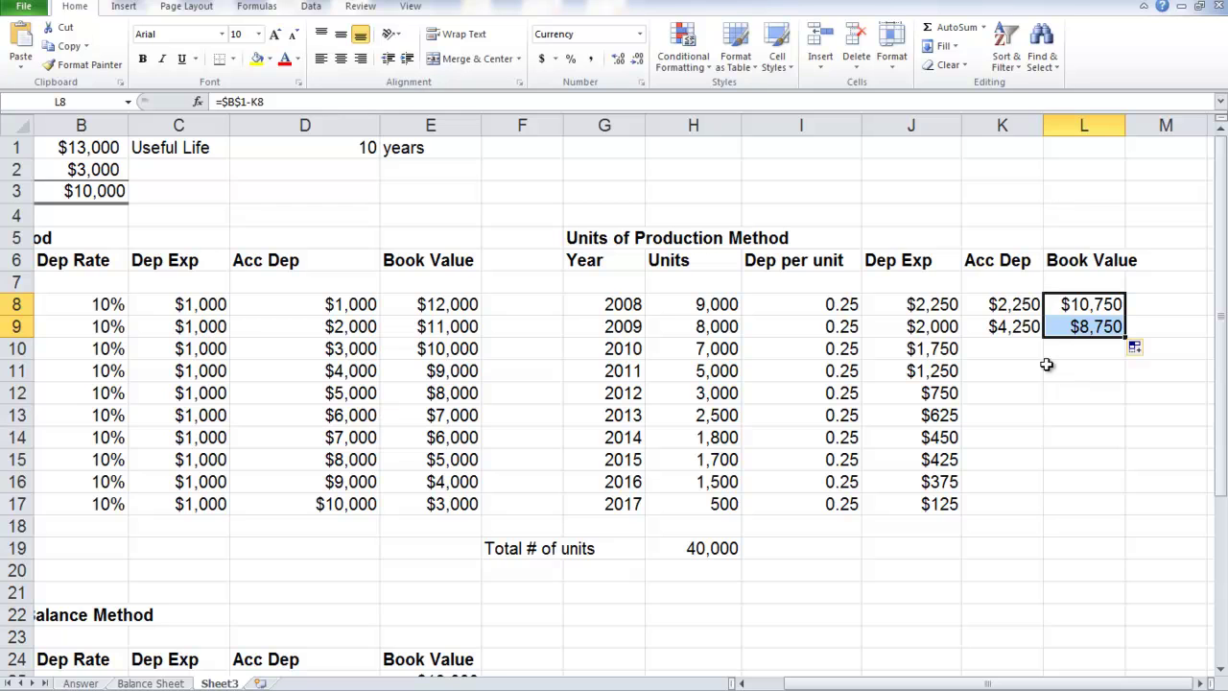
left_click(1077, 331)
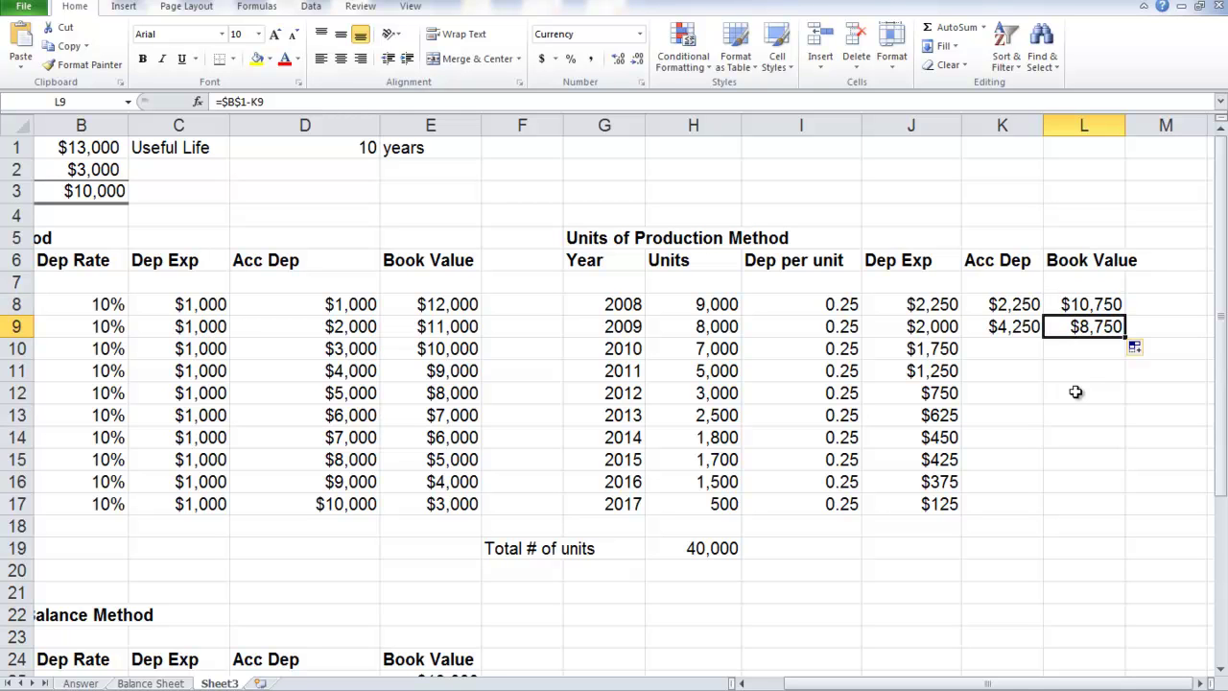
left_click_drag(1011, 326, 1127, 516)
left_click(1005, 505)
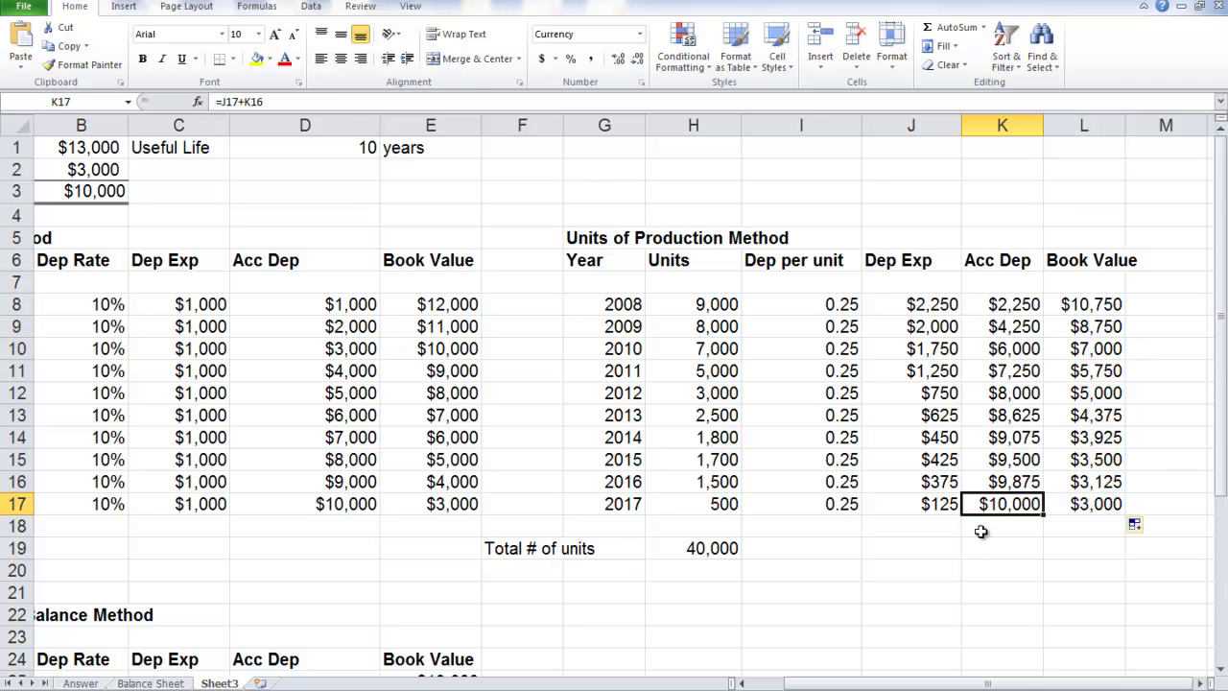
left_click_drag(1008, 499, 1087, 502)
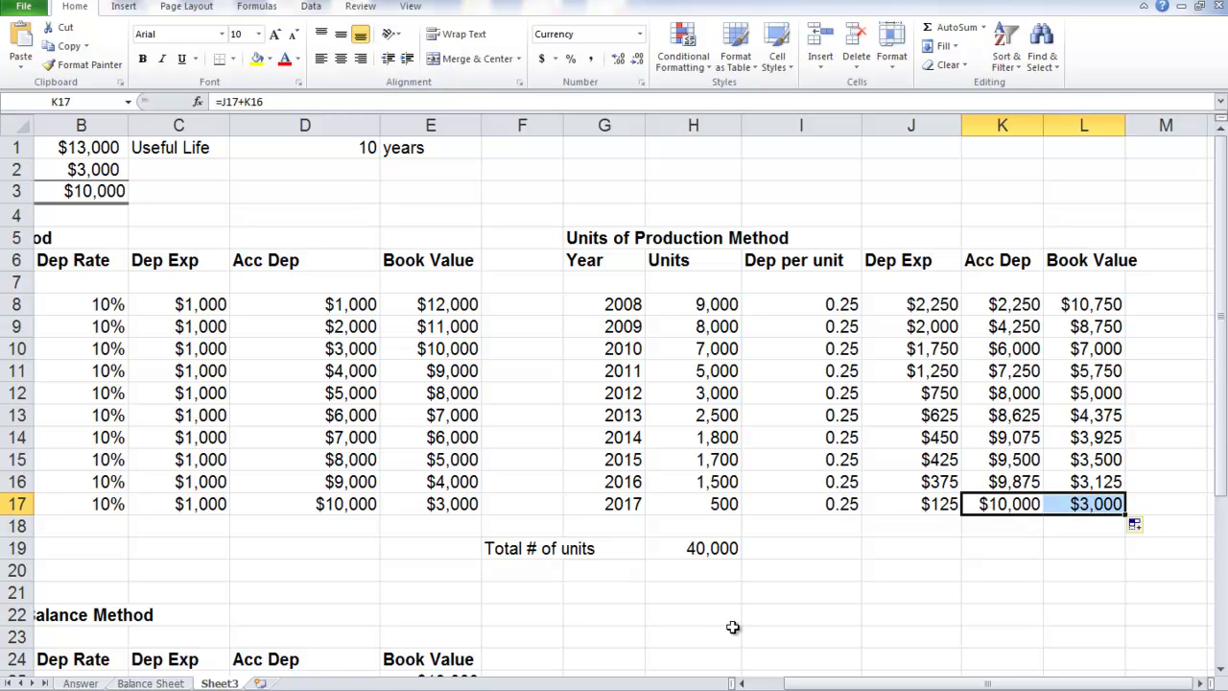